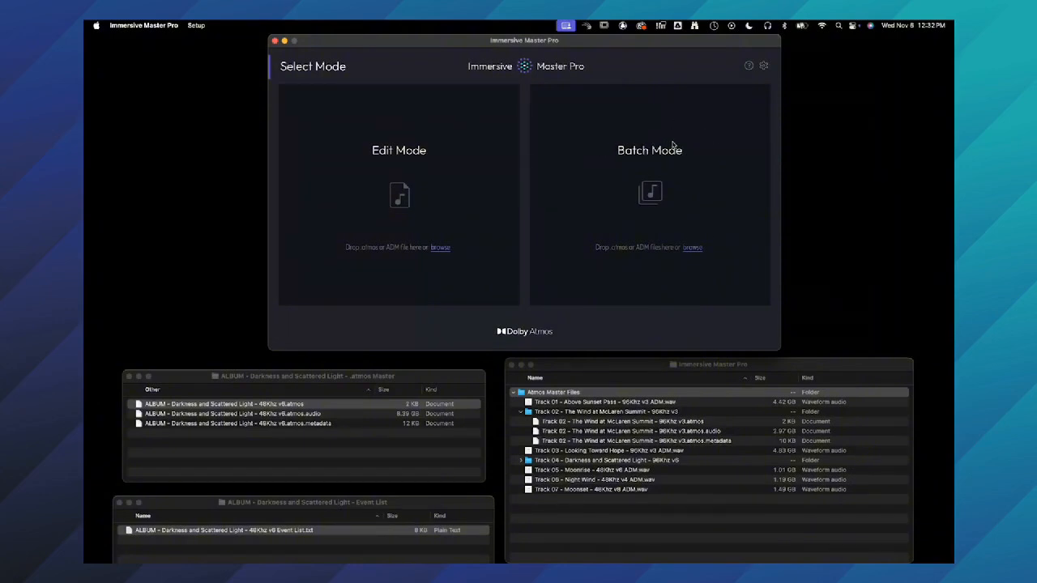
- Load Track 01 - Above Sunset Pass - 96Khz v3 ADM.wav into Batch Mode from the Atmos Master Files folder
click(609, 365)
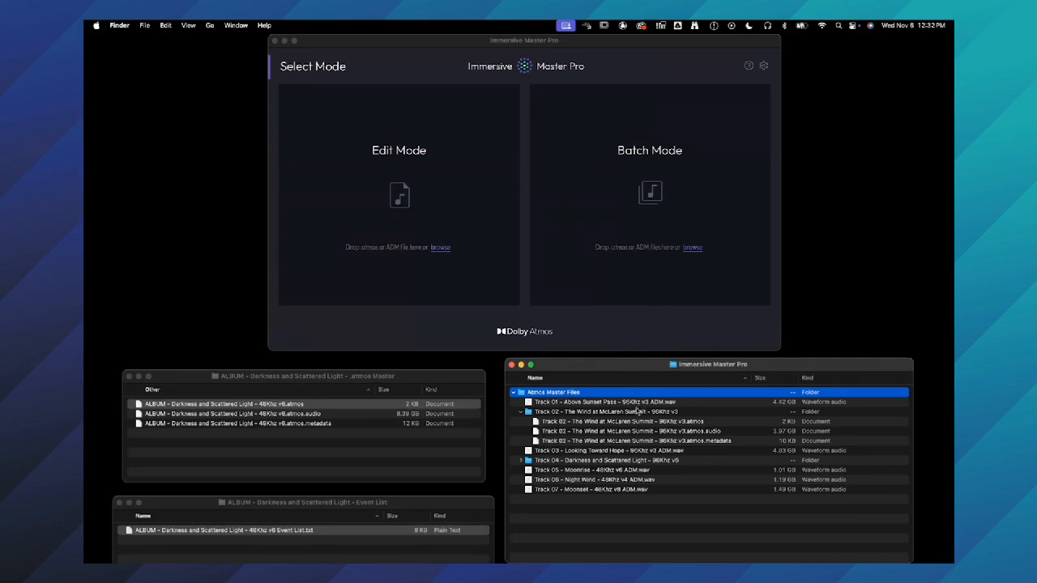
click(636, 405)
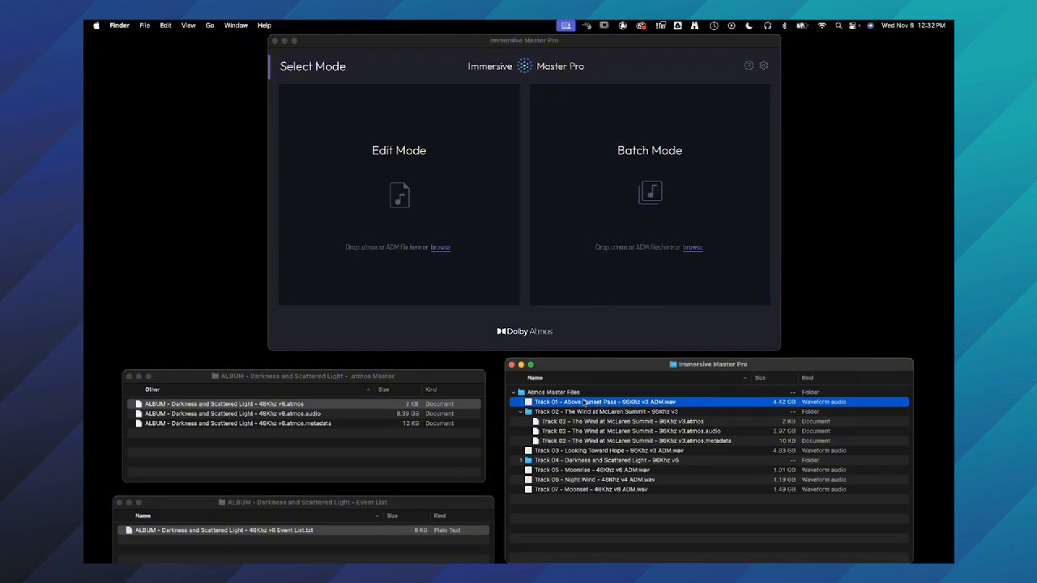
click(538, 378)
click(569, 379)
drag(527, 404, 626, 286)
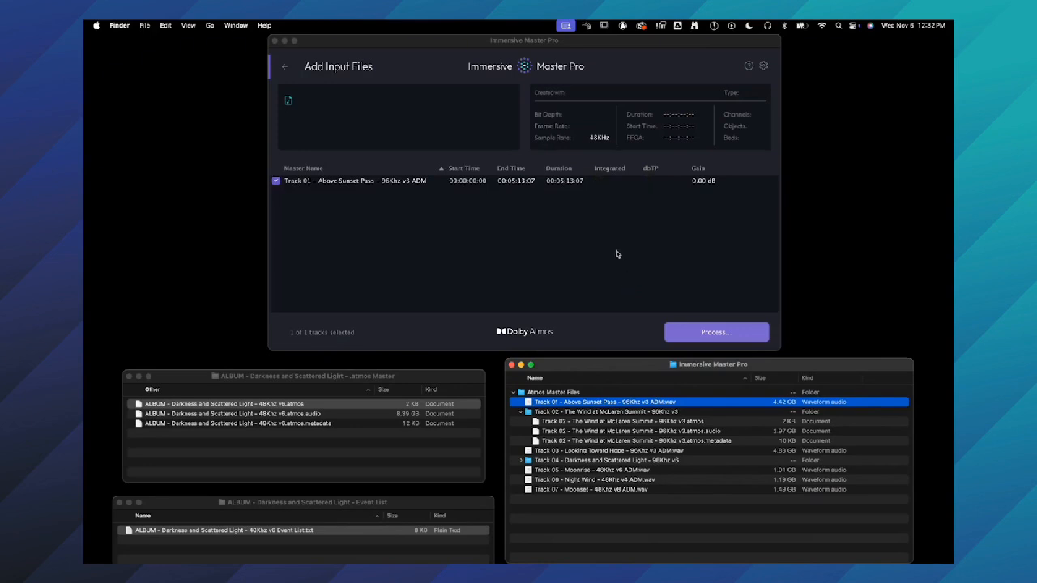
- Show the file details of Track 01 and review the file format and loudness settings
click(470, 181)
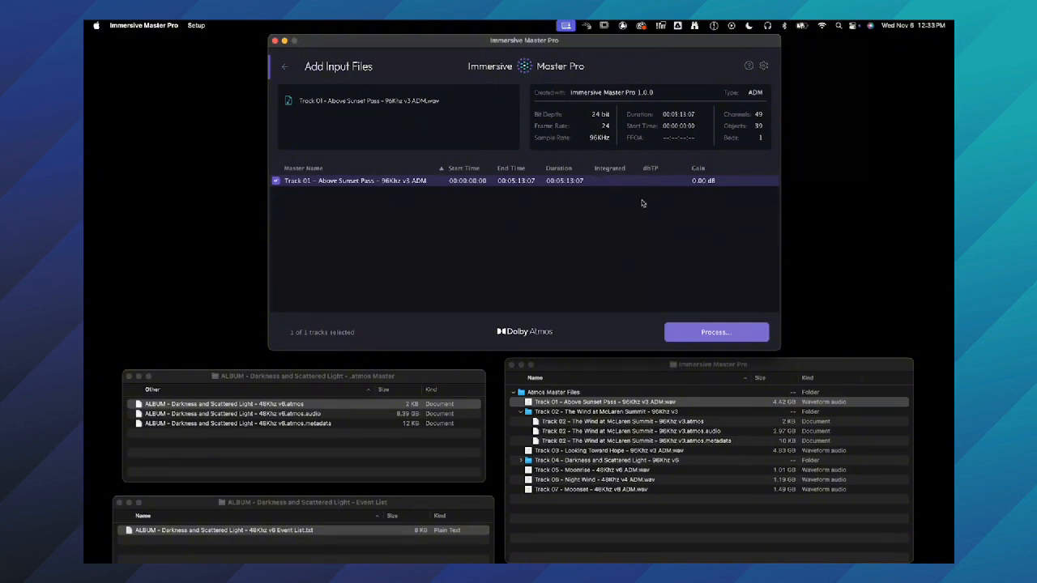
click(763, 67)
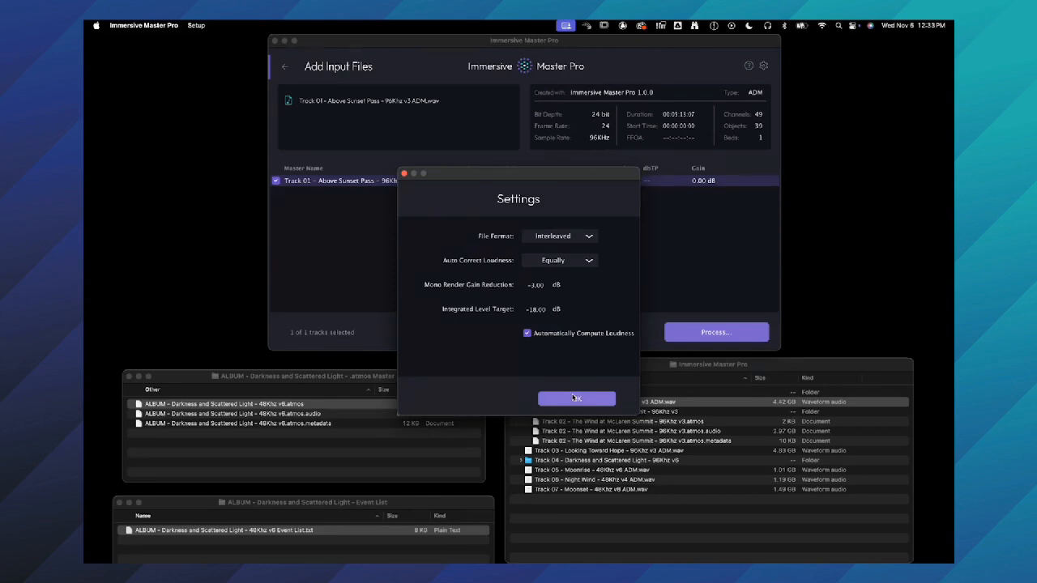
click(575, 399)
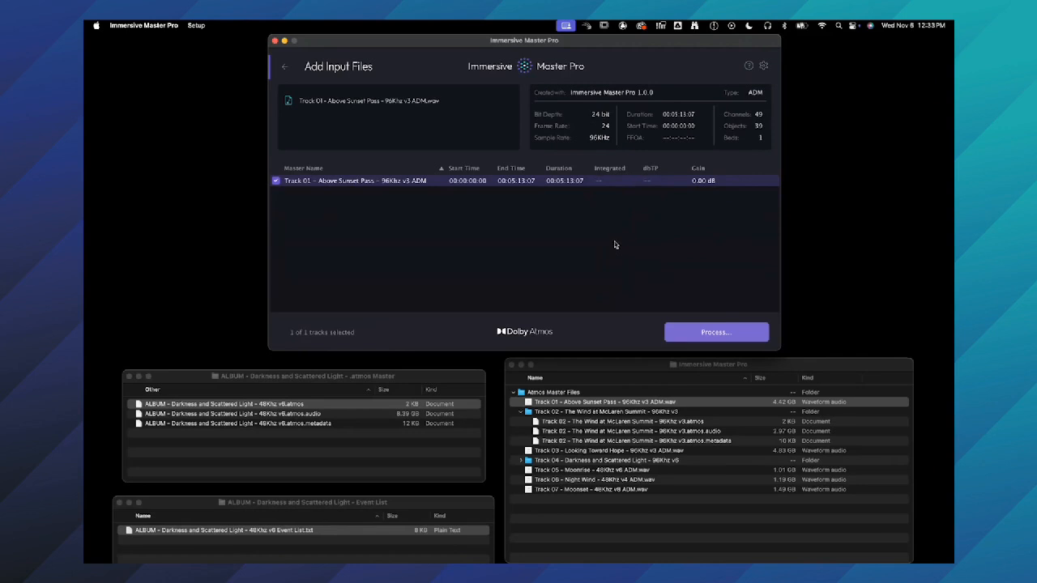
- Add the .atmos masters of Tracks 02 and 04 and the ADM files of Tracks 03, 05, 06 and 07 to the batch
click(617, 368)
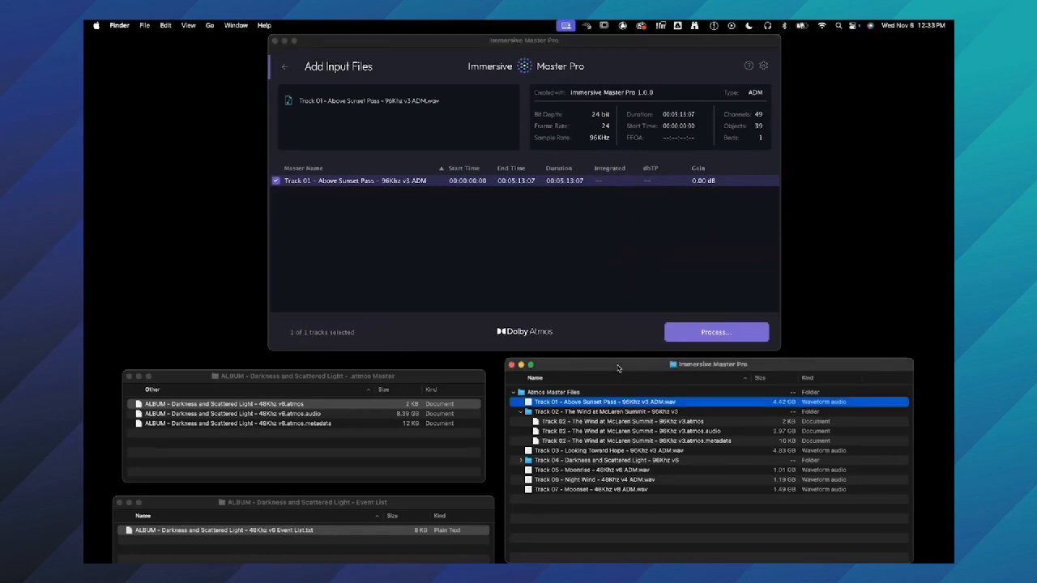
click(606, 412)
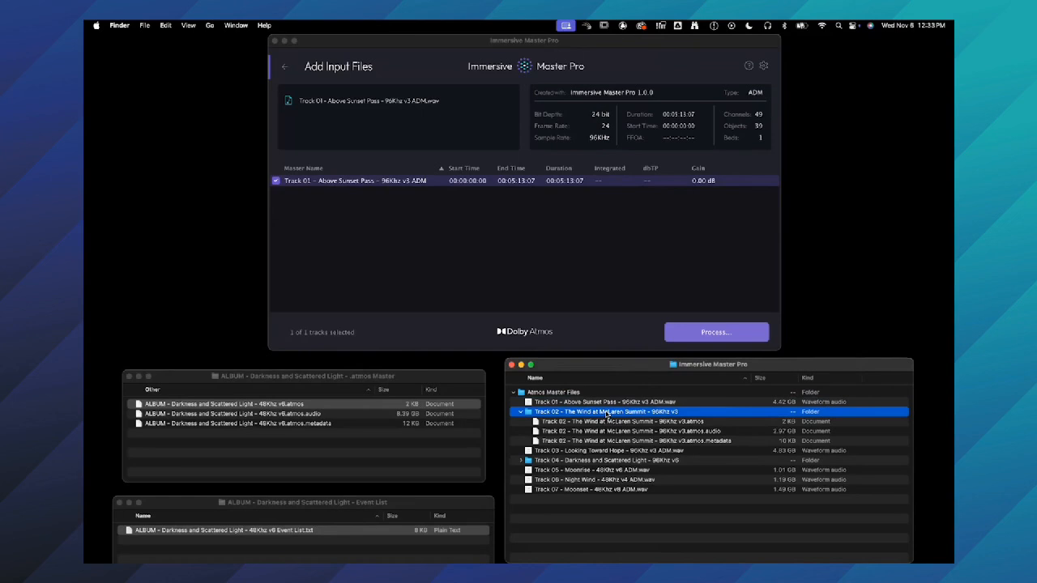
click(605, 422)
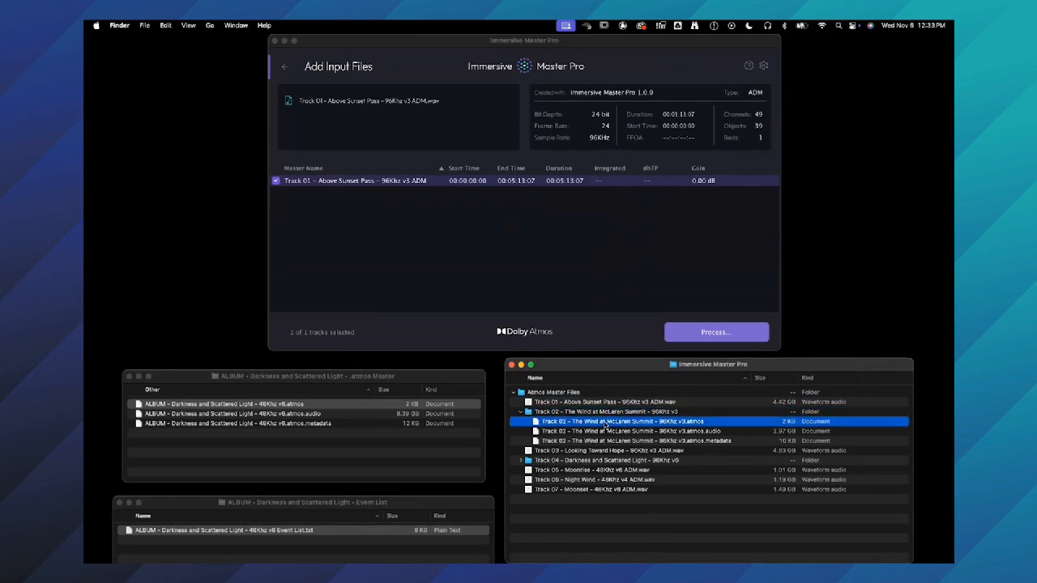
super+click(607, 451)
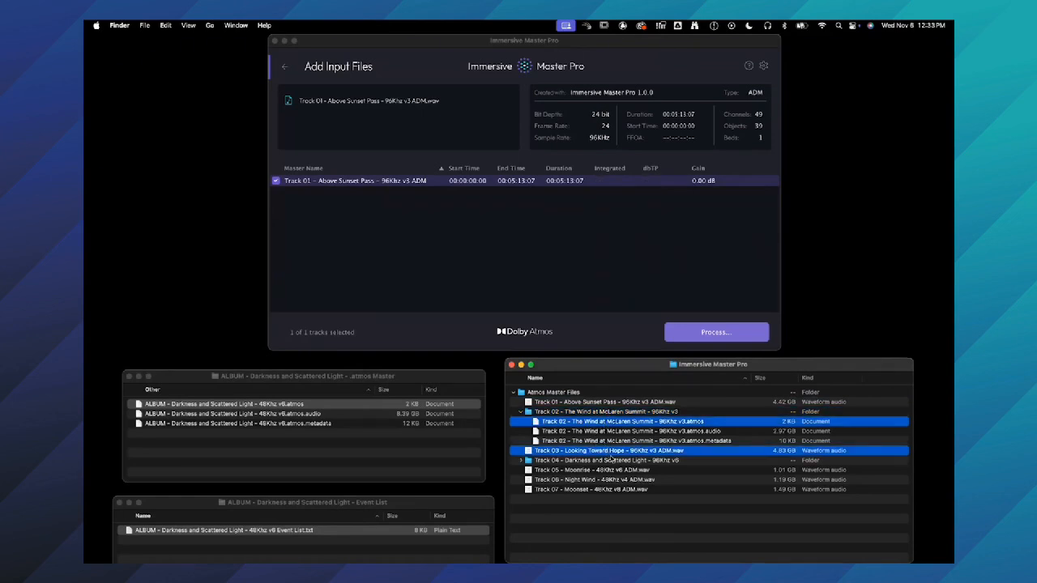
click(521, 460)
super+click(549, 471)
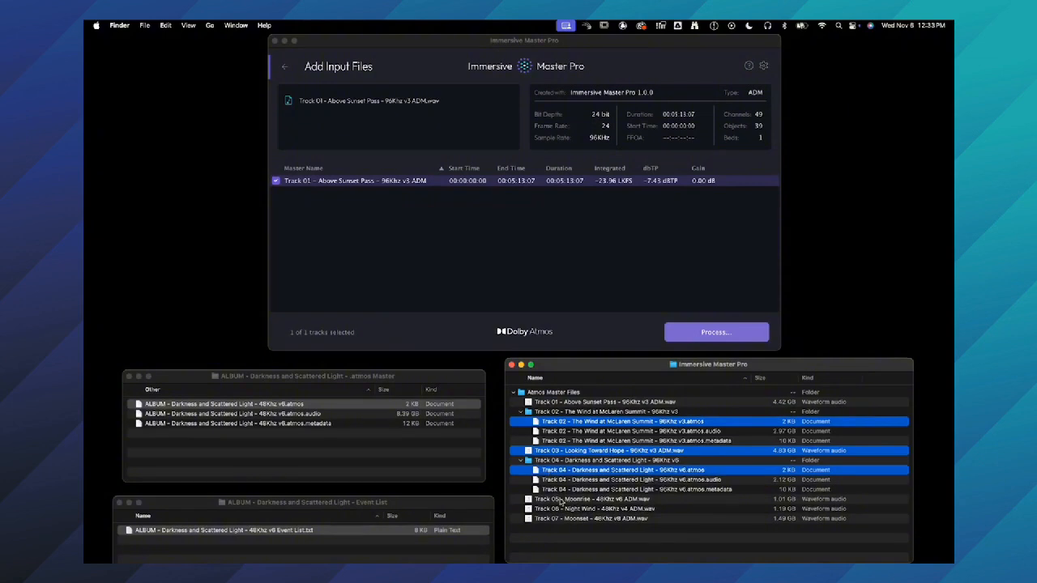
super+click(559, 501)
super+click(565, 510)
super+click(569, 519)
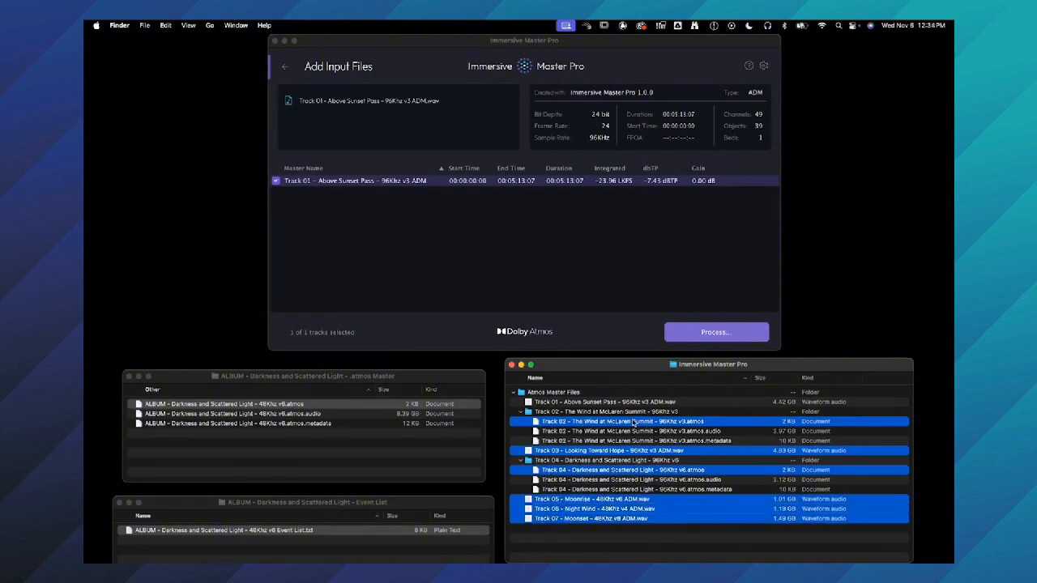
drag(539, 422, 546, 273)
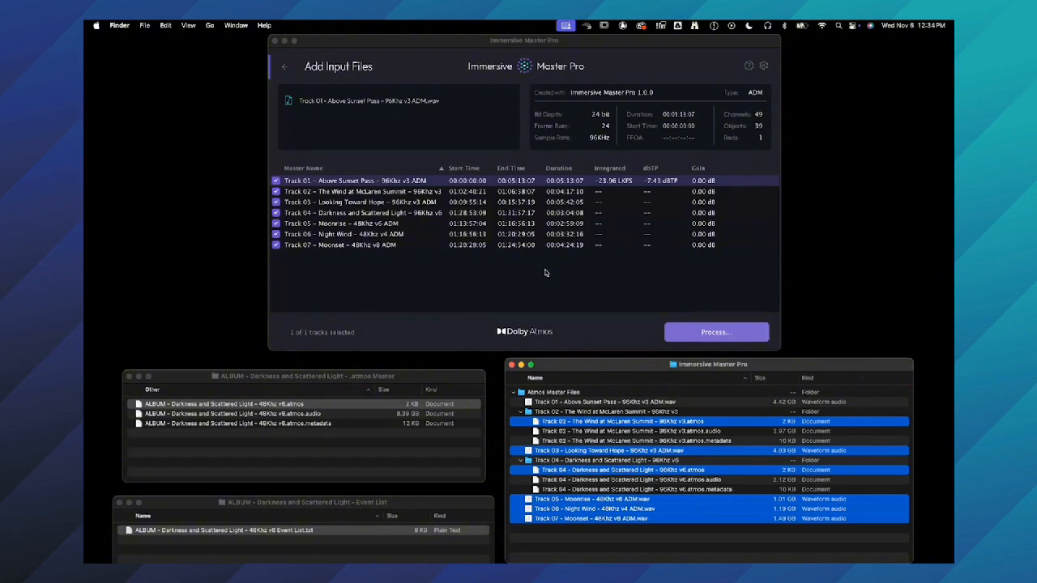
- Examine the file details of several tracks in the batch and the integrated loudness of Track 01
click(444, 213)
click(436, 234)
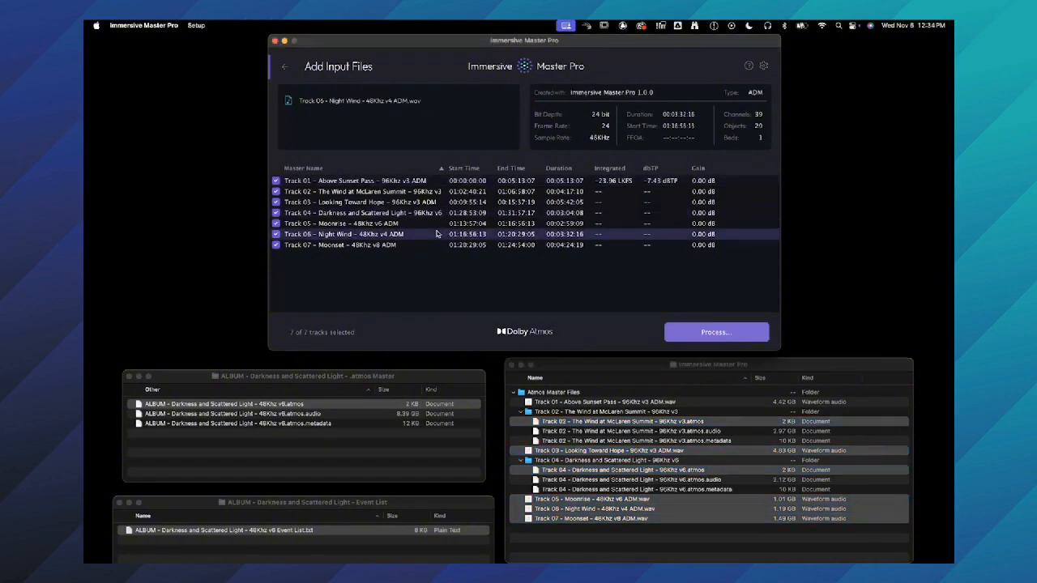
click(441, 245)
click(441, 225)
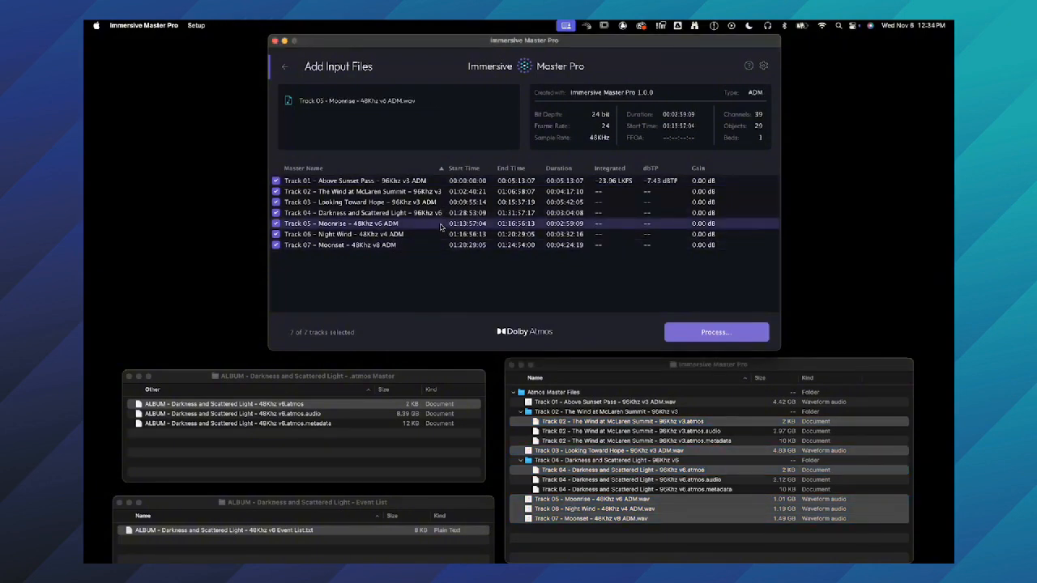
click(618, 183)
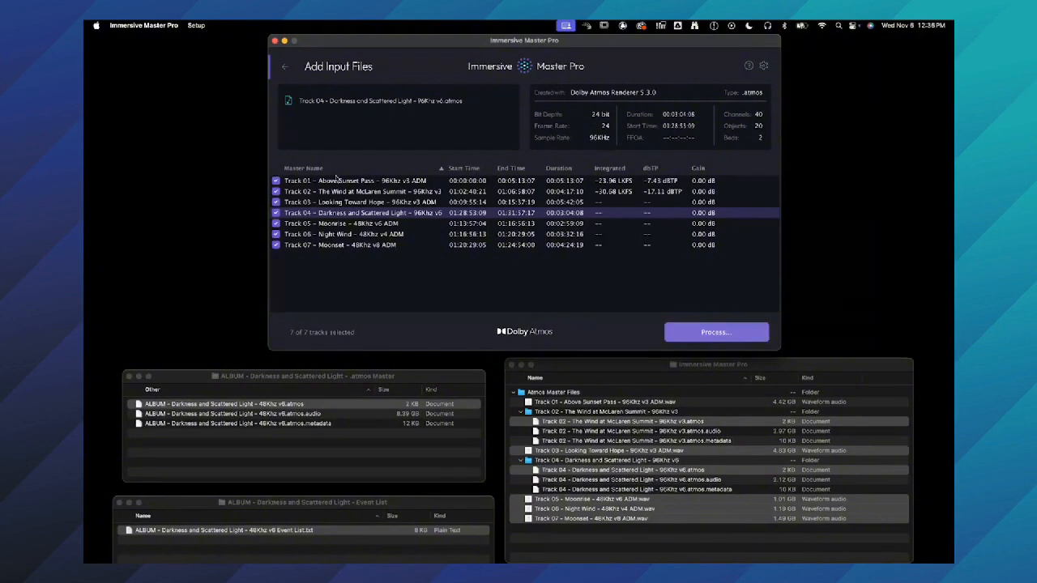
- Limit the batch to Track 01 and Track 02 by excluding all other tracks from processing
alt+click(275, 182)
alt+click(275, 183)
alt+click(276, 184)
click(276, 184)
click(276, 193)
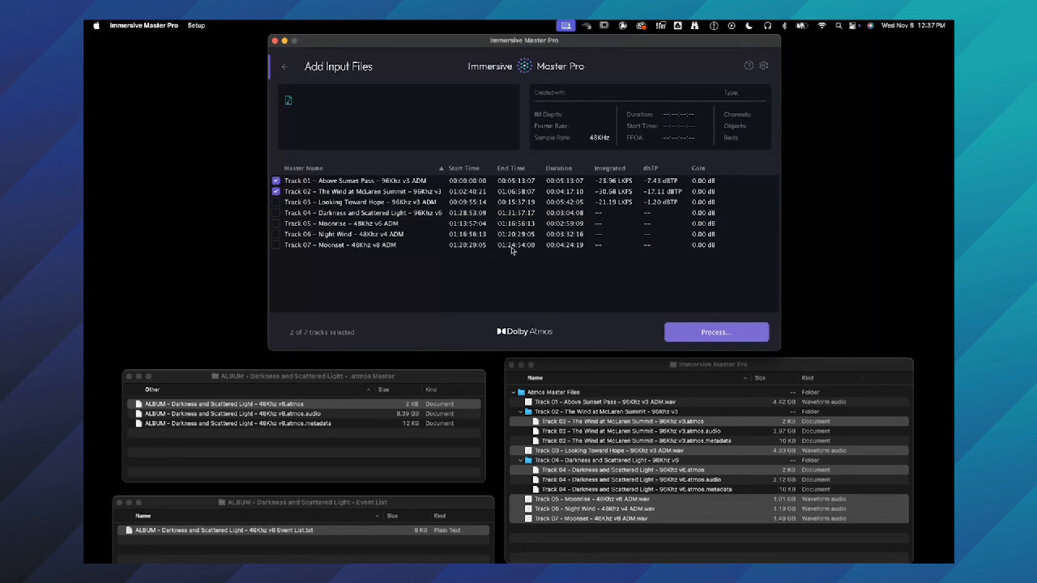
- Review the output formats offered for the chosen tracks, including Mono, Stereo Direct, 5.1 and 7.1.4, without processing them
click(707, 333)
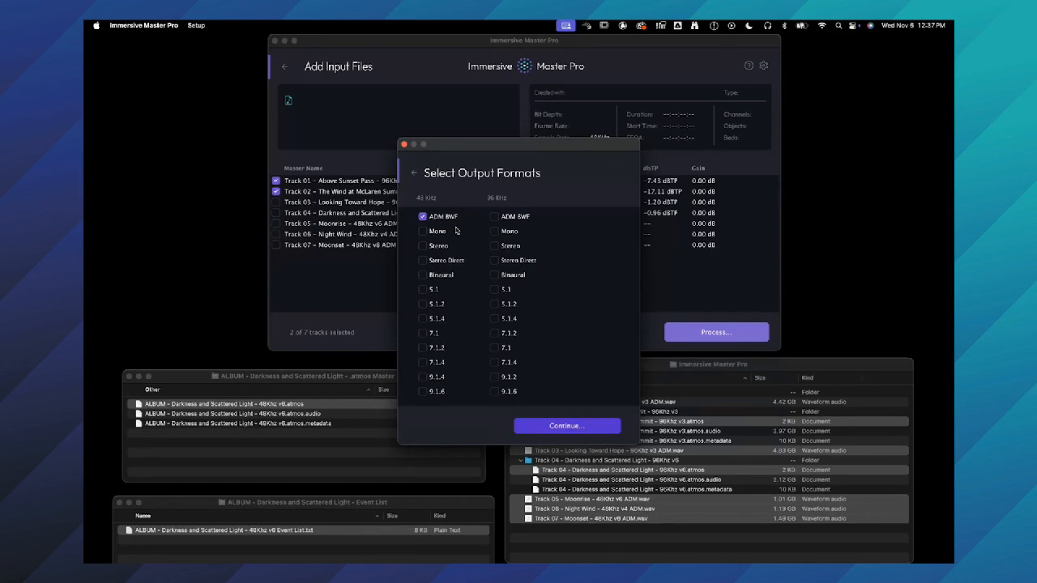
click(457, 263)
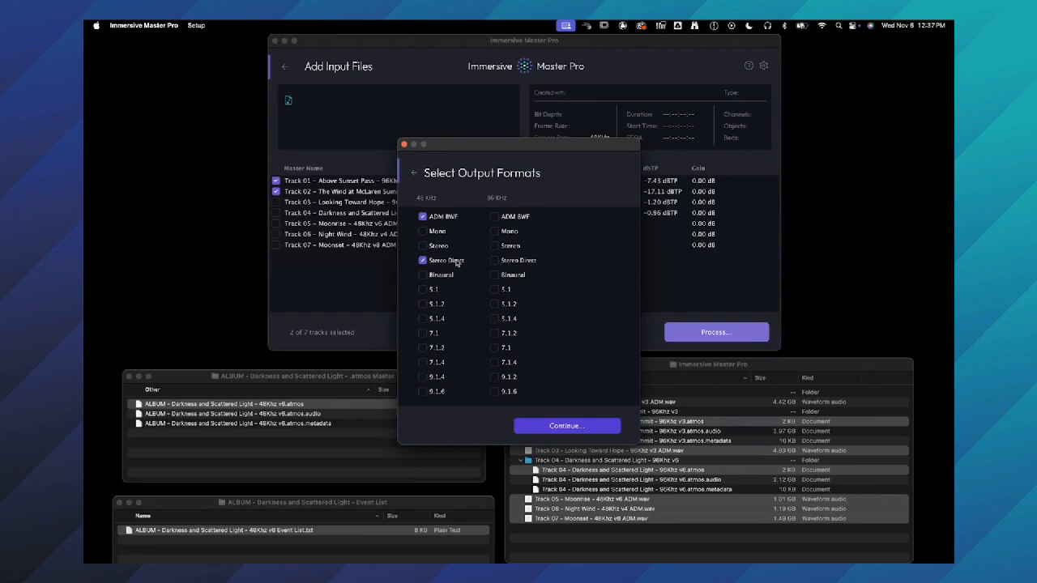
click(441, 293)
click(443, 365)
click(445, 232)
click(404, 145)
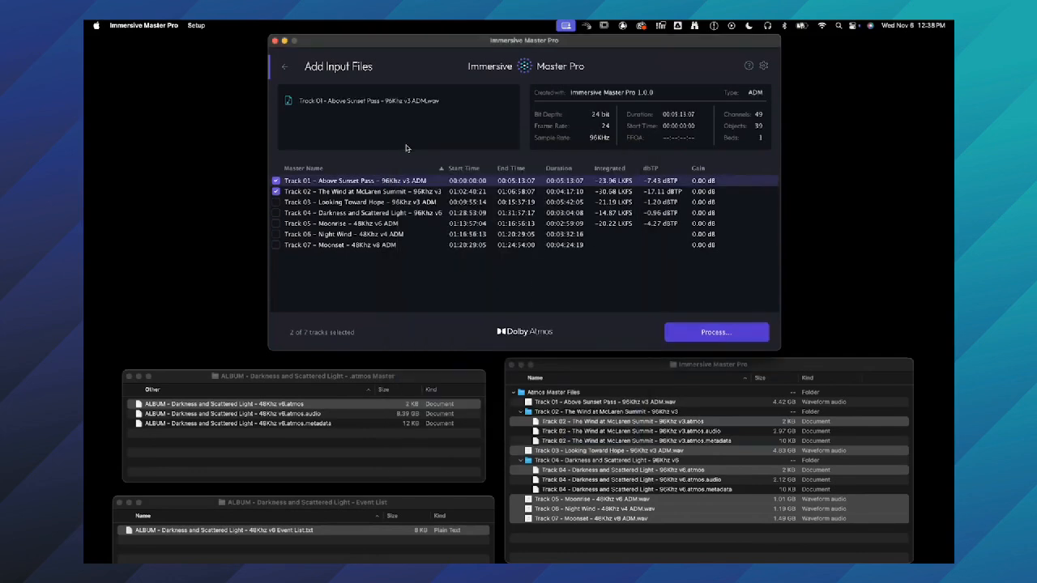
- Include all seven tracks in the batch and review the loudness correction settings
click(766, 66)
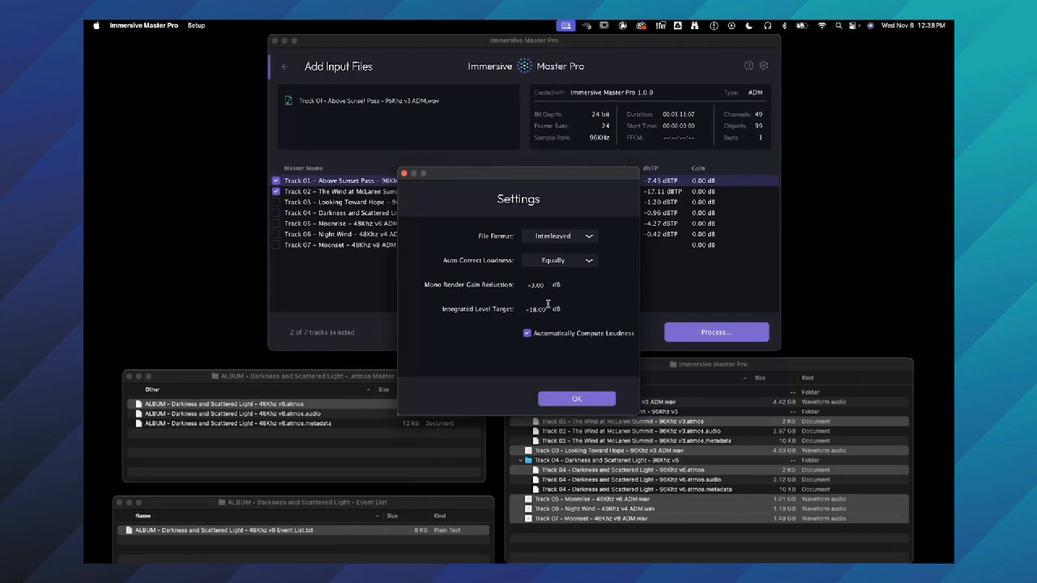
click(575, 399)
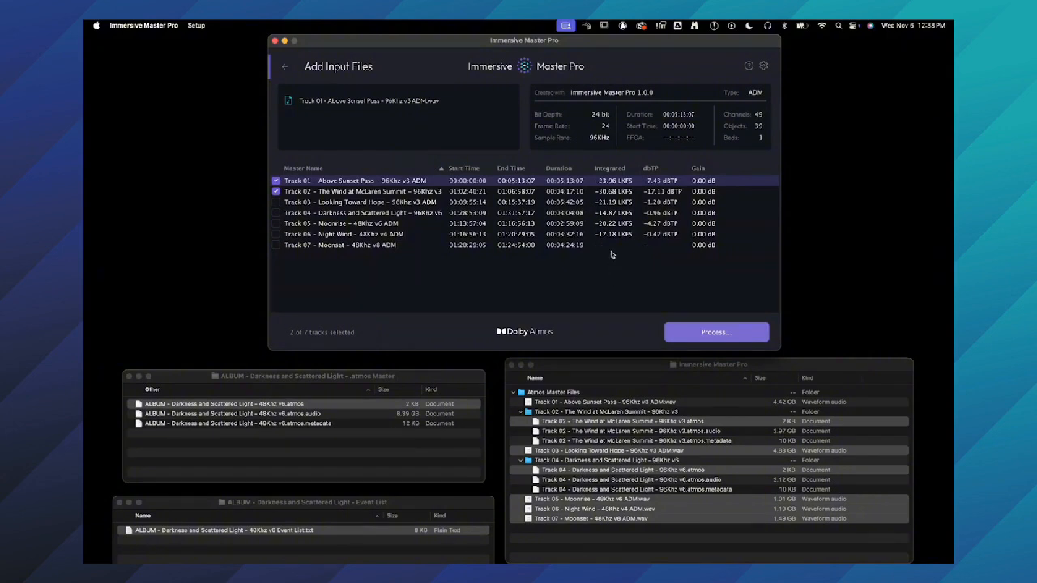
alt+click(277, 180)
alt+click(277, 180)
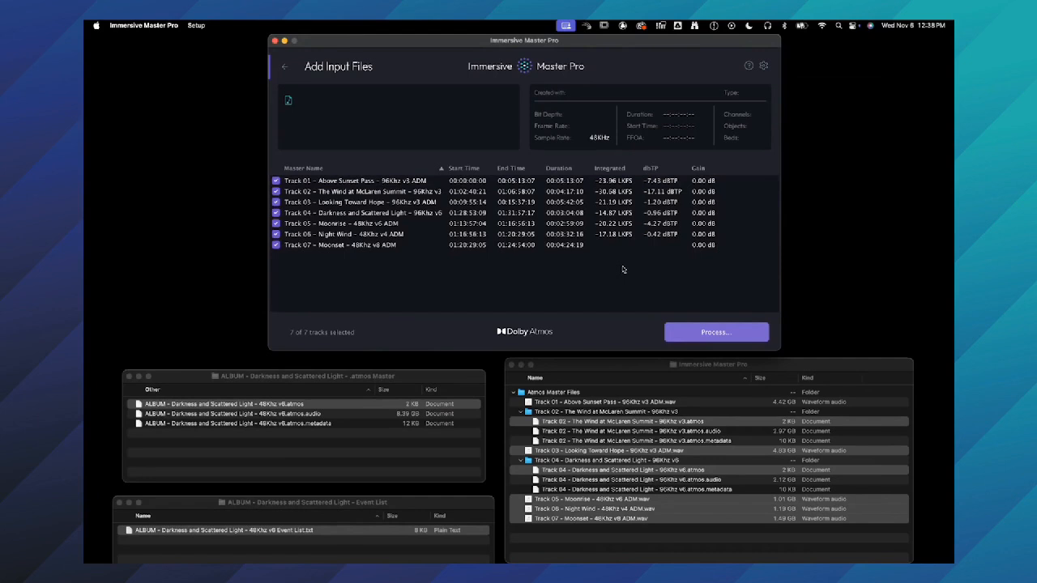
click(764, 65)
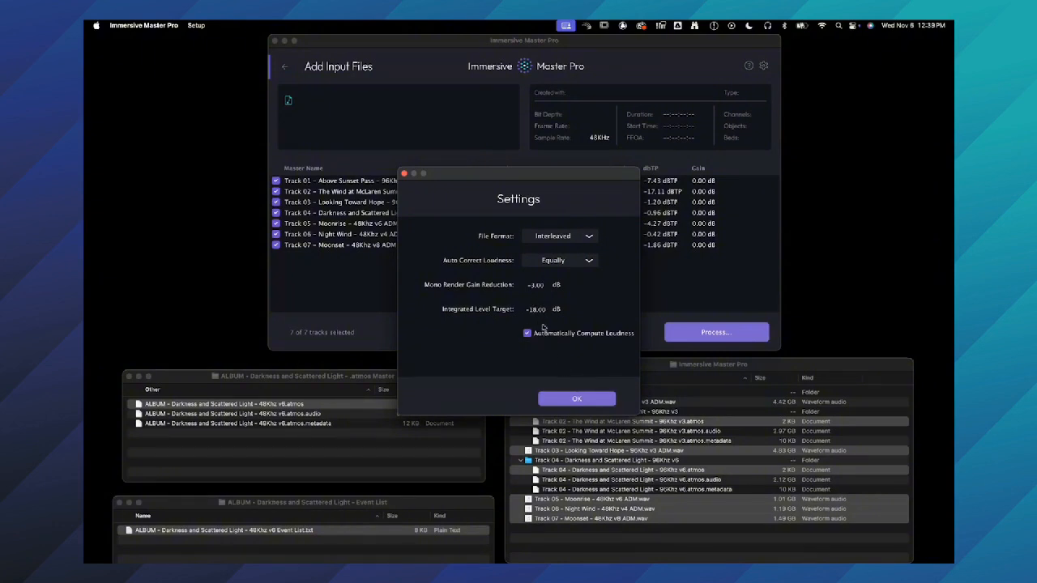
click(587, 400)
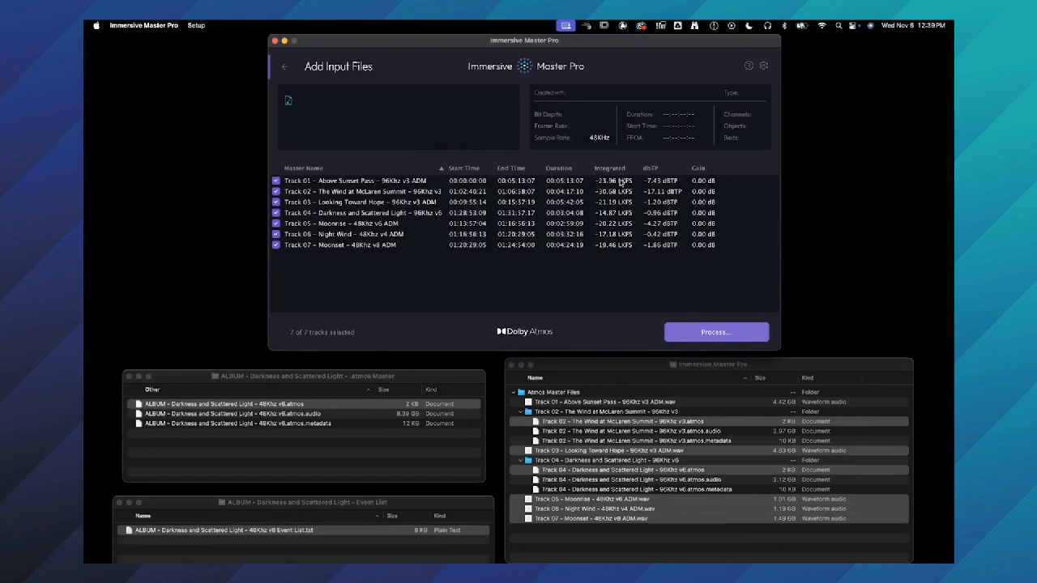
- Highlight Track 04 and Track 06, and set Auto Correct Loudness to Independently in the settings
click(620, 214)
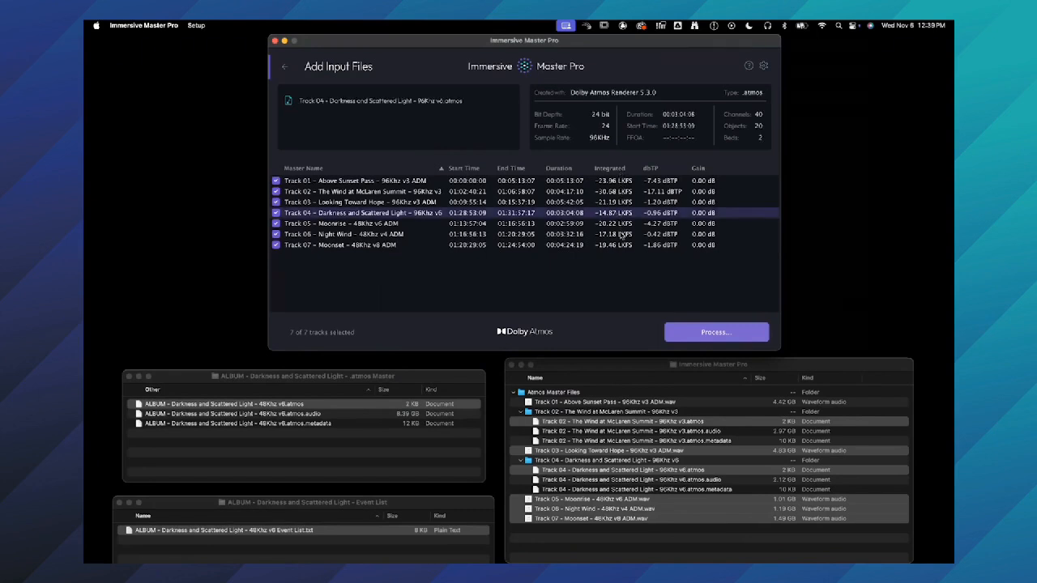
super+click(622, 235)
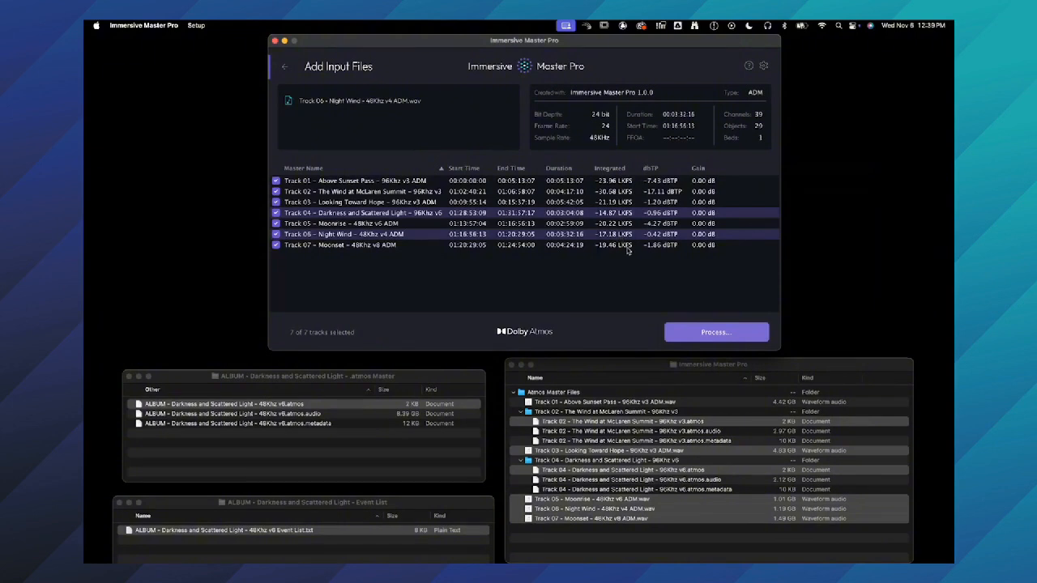
click(763, 66)
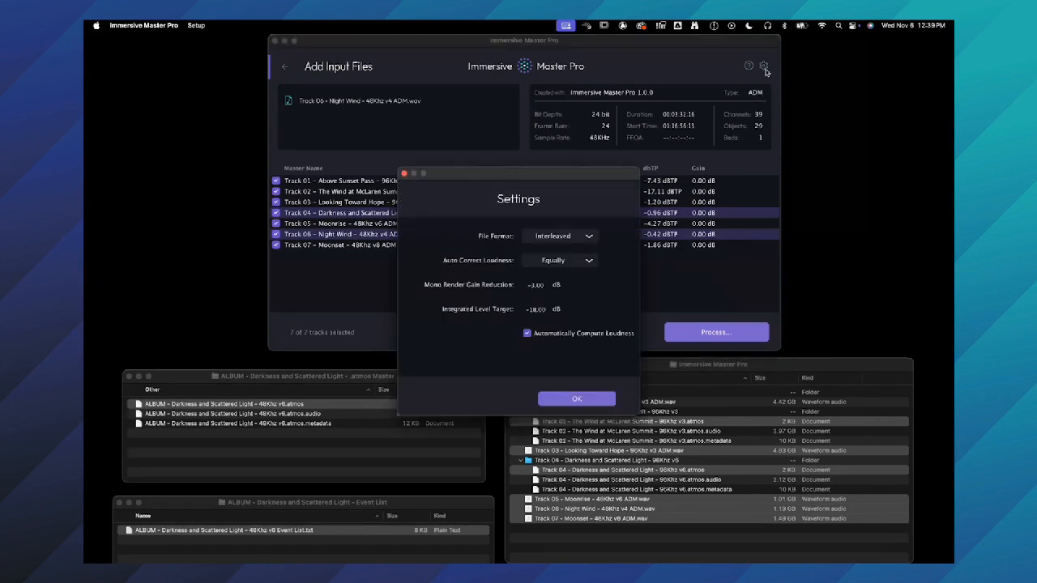
click(570, 265)
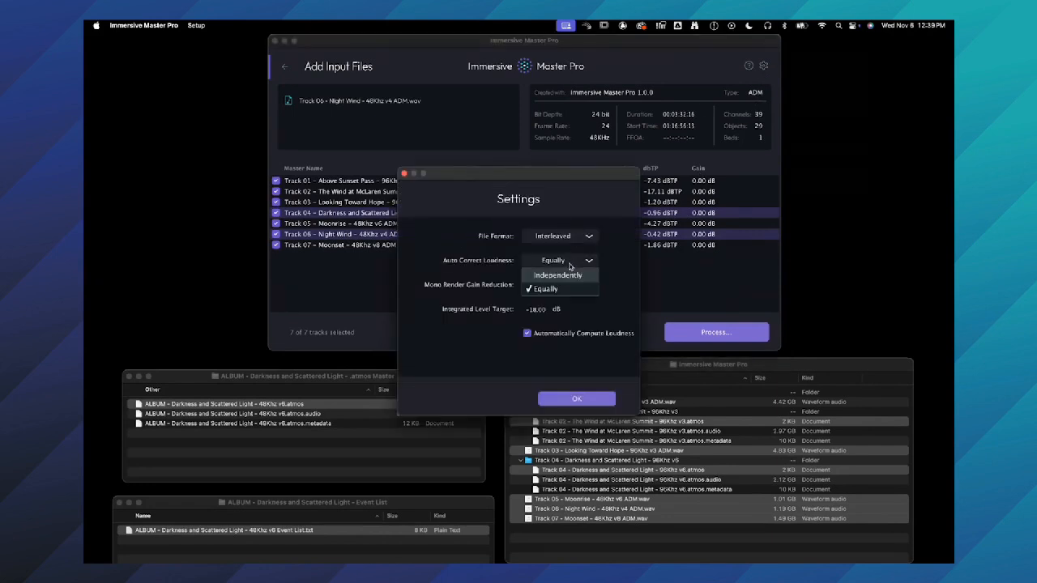
click(569, 275)
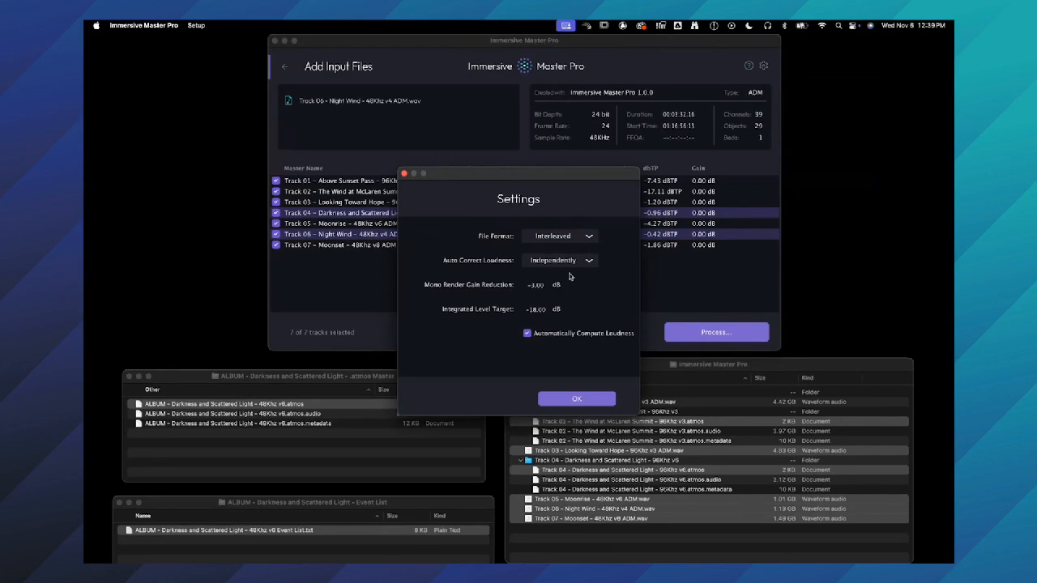
click(573, 398)
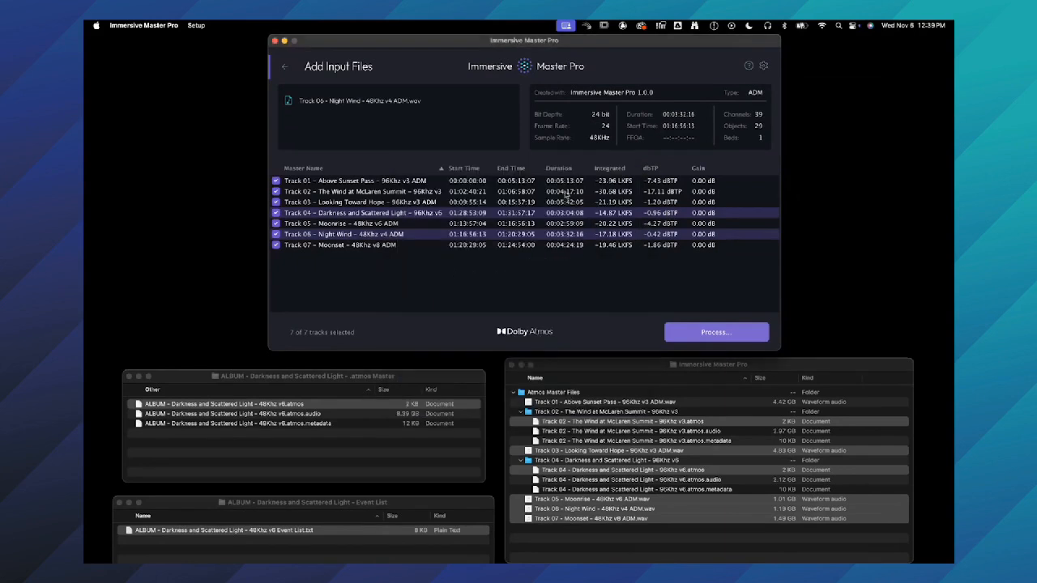
- Apply Auto Correct Loudness to Tracks 01 through 07
click(567, 180)
shift+click(569, 244)
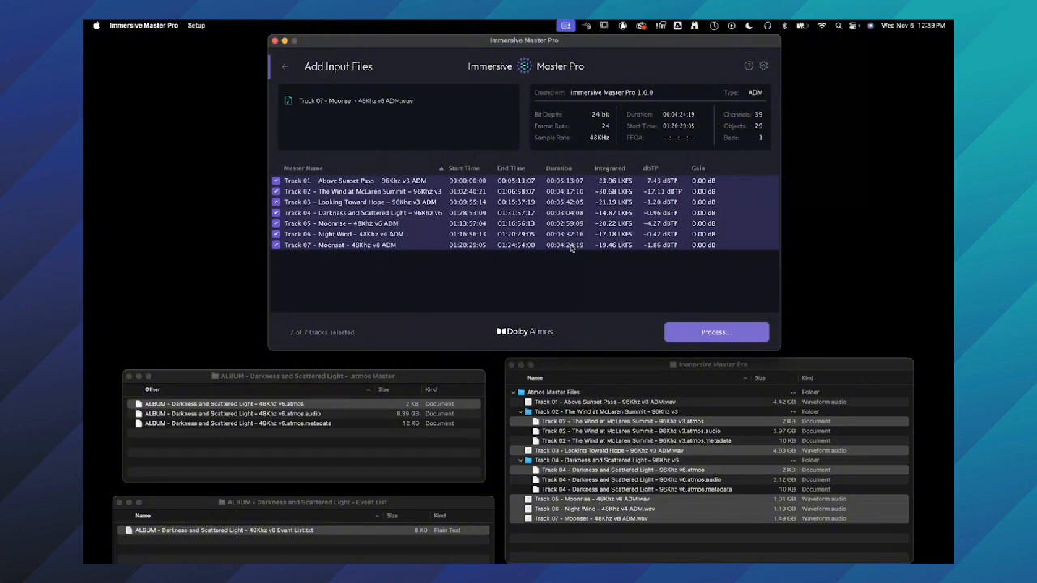
right_click(571, 249)
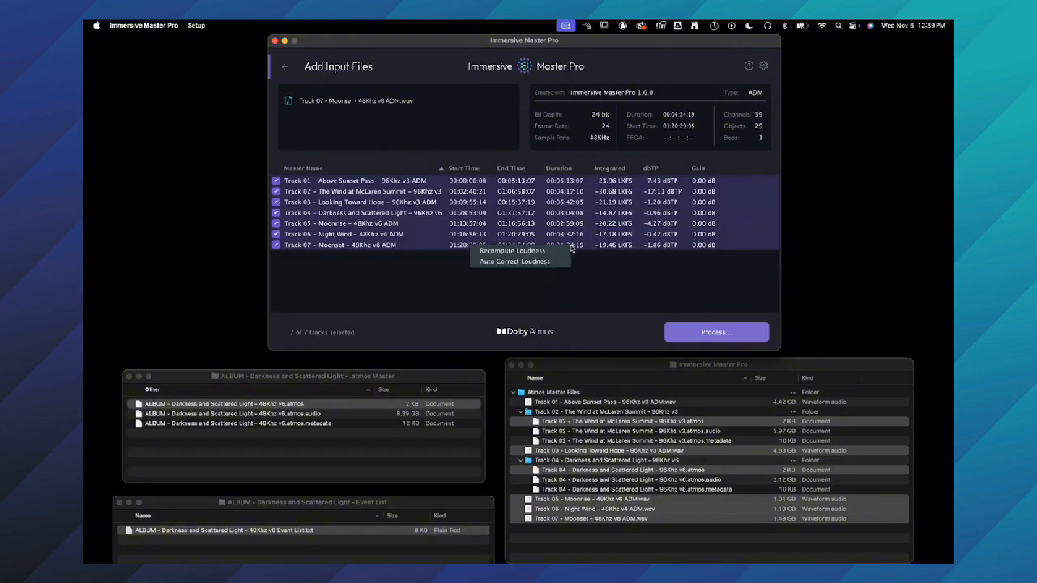
click(550, 259)
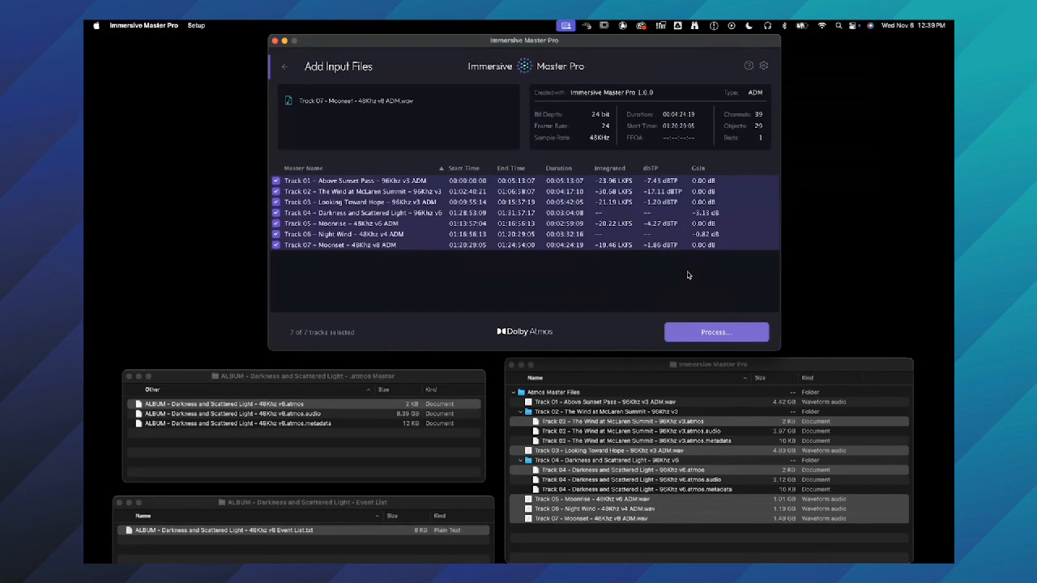
- Check the 48 kHz and 96 kHz ADM BWF output options for the corrected tracks, leaving the dialog without processing
click(698, 333)
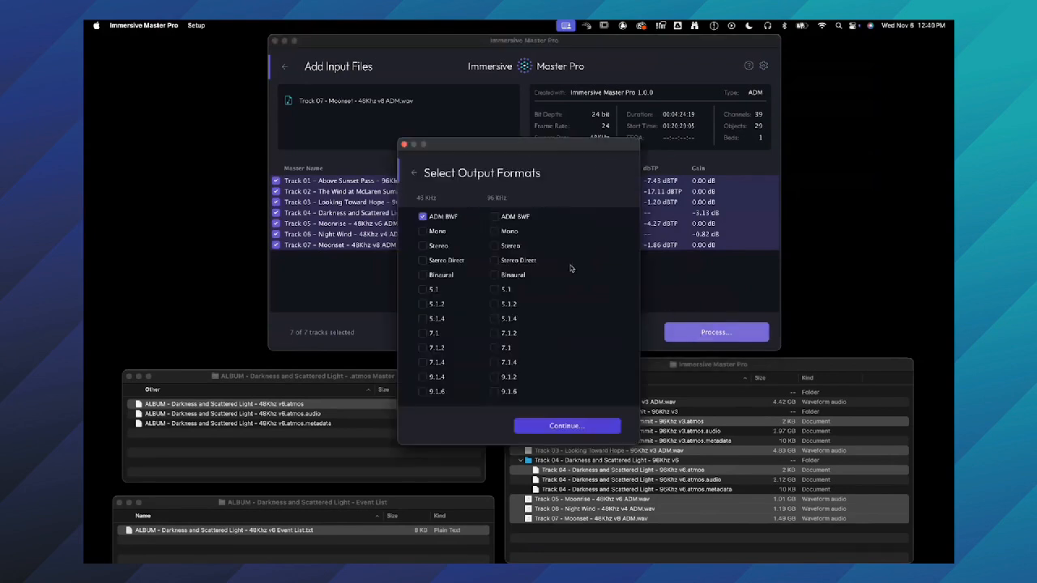
click(501, 217)
click(404, 145)
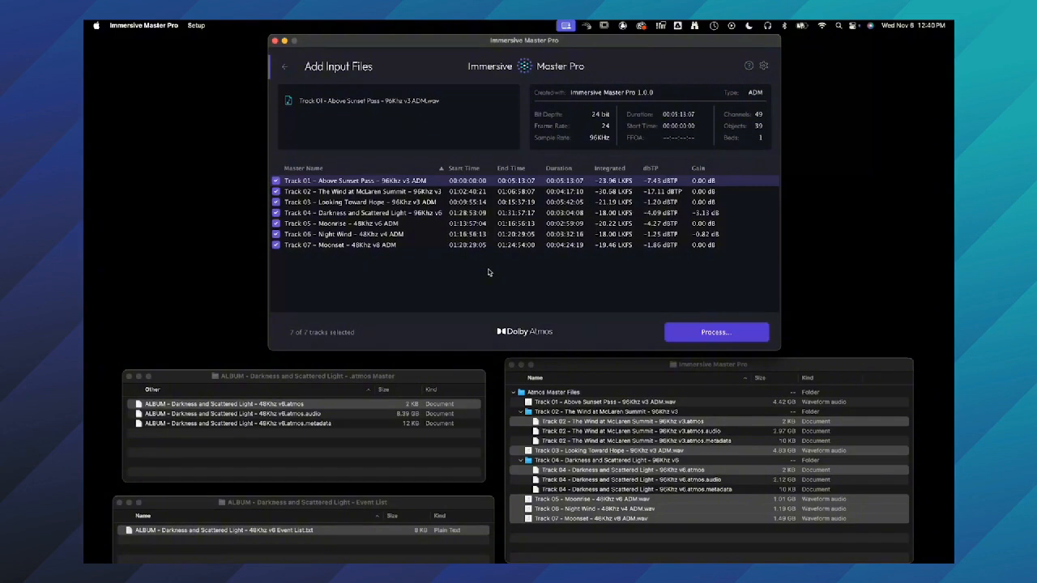
- Reset the gain of Track 04 and Track 06 to 0 dB
double_click(711, 214)
text(0)
key(Return)
double_click(703, 234)
text(0)
key(Return)
click(701, 244)
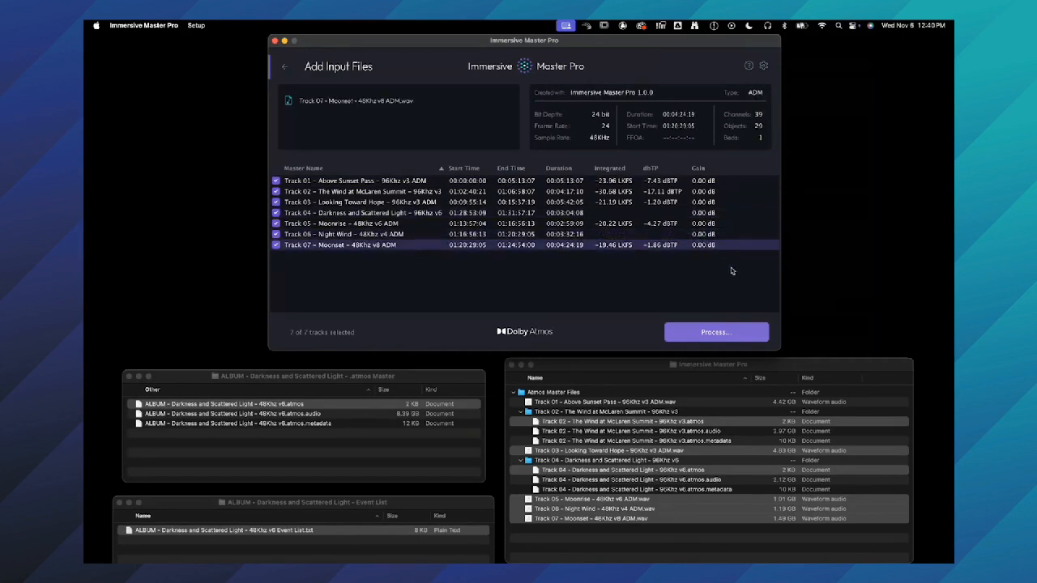
- Set Auto Correct Loudness to Equally in the settings
click(763, 66)
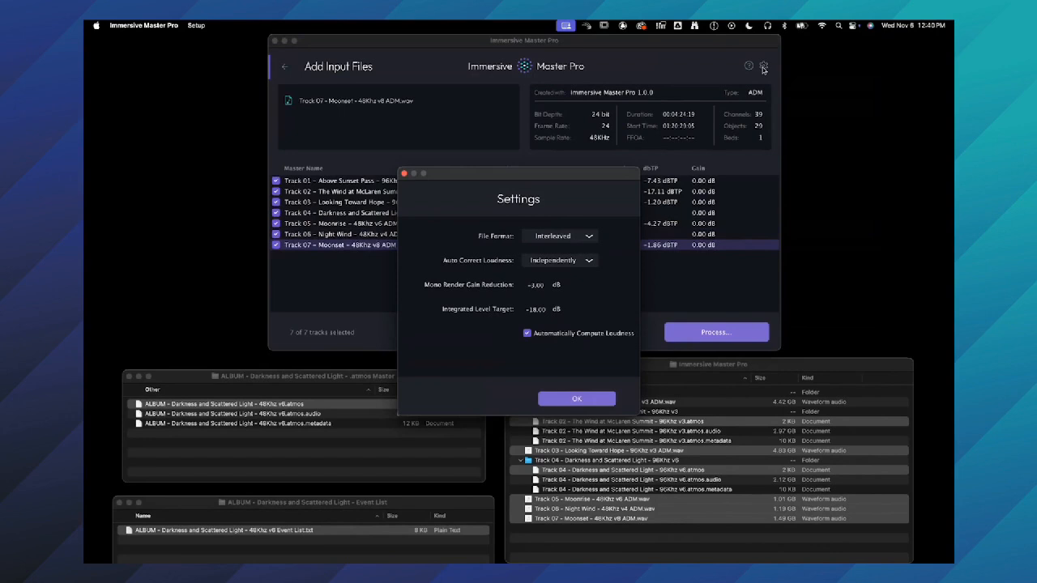
click(580, 263)
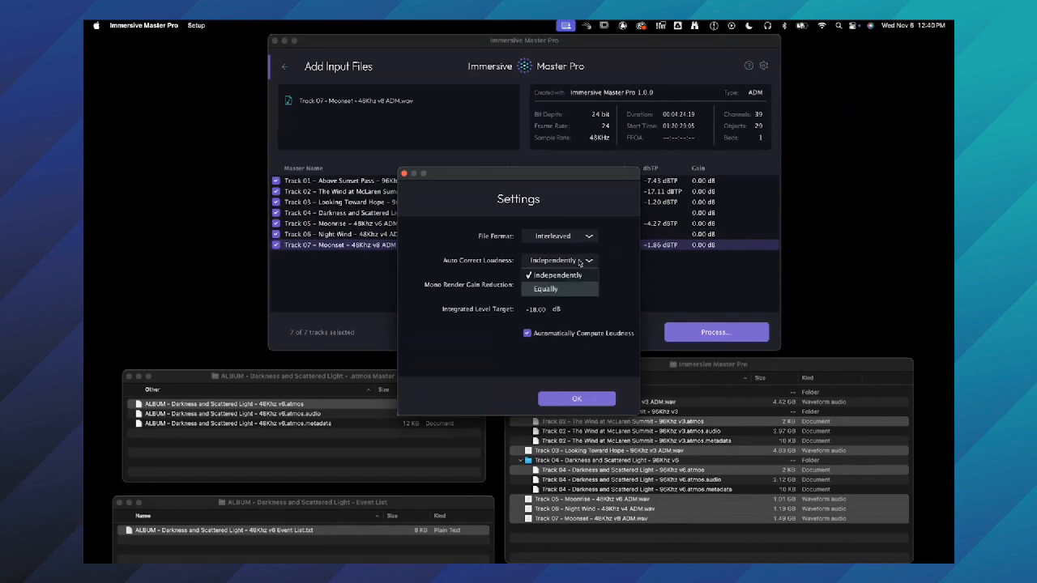
click(572, 290)
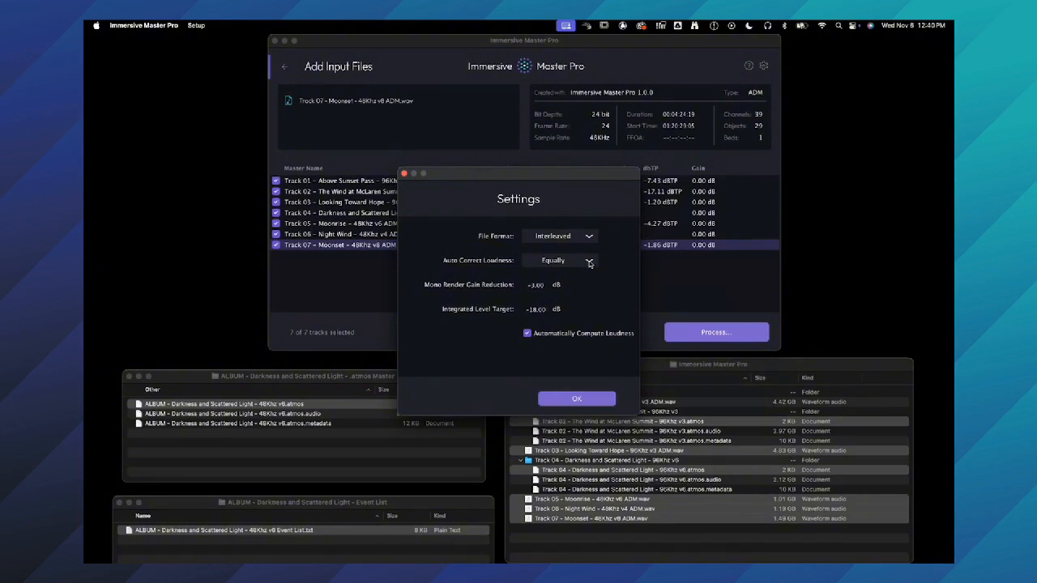
click(575, 397)
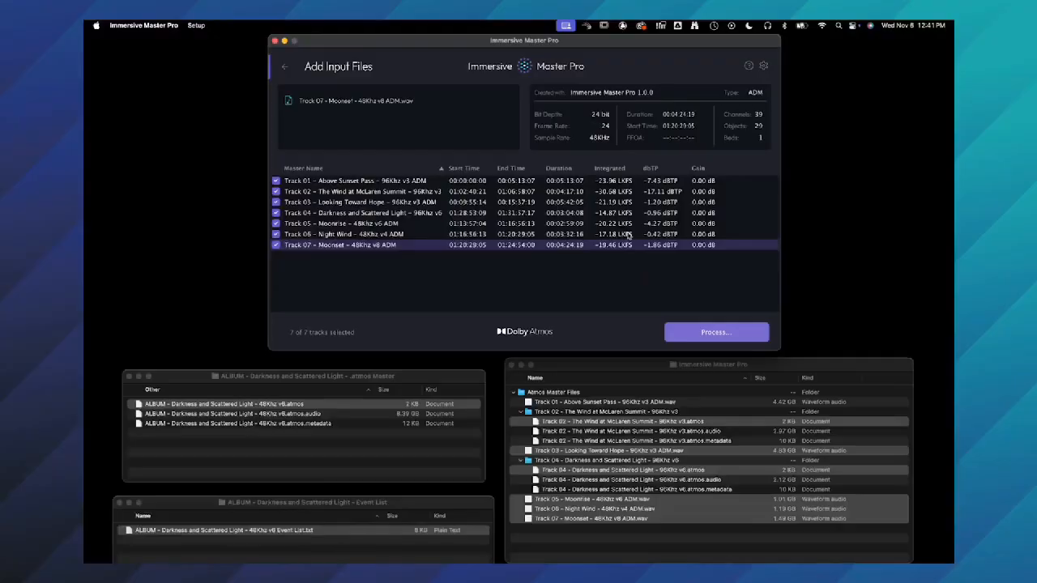
- Highlight Track 06 and Track 04 to check their loudness, and review the loudness correction settings
click(629, 235)
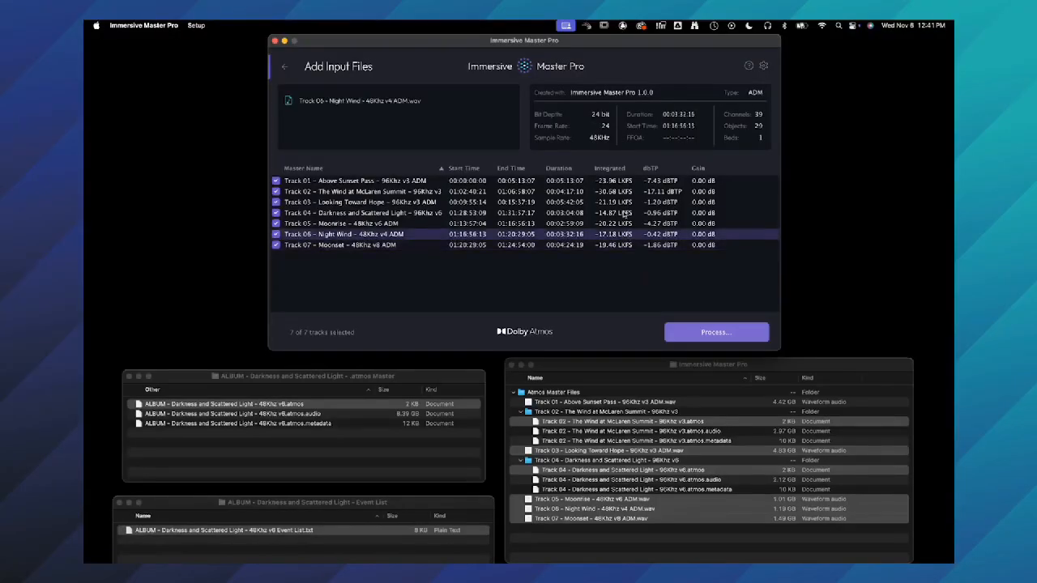
super+click(626, 214)
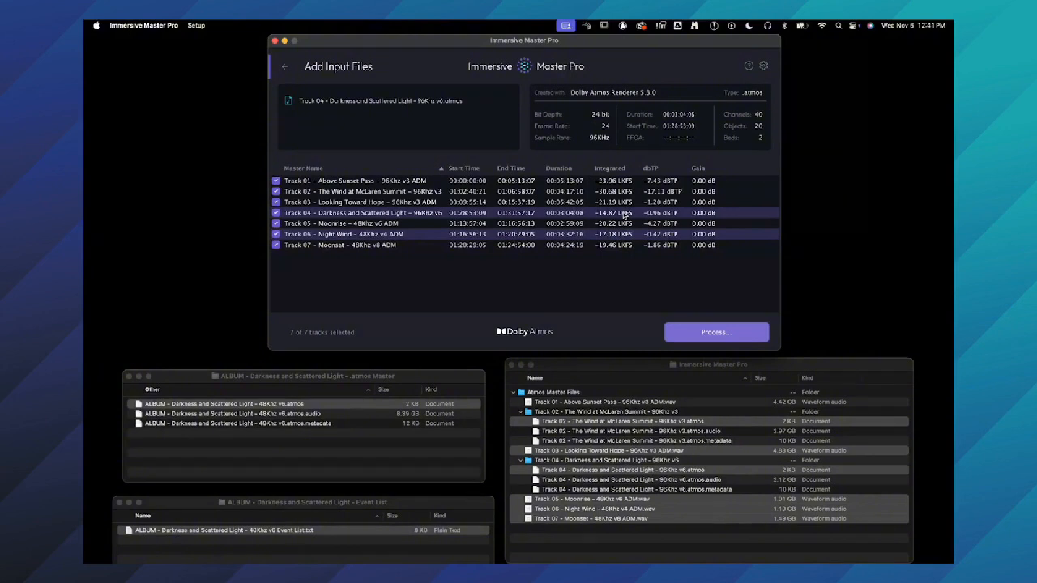
click(762, 66)
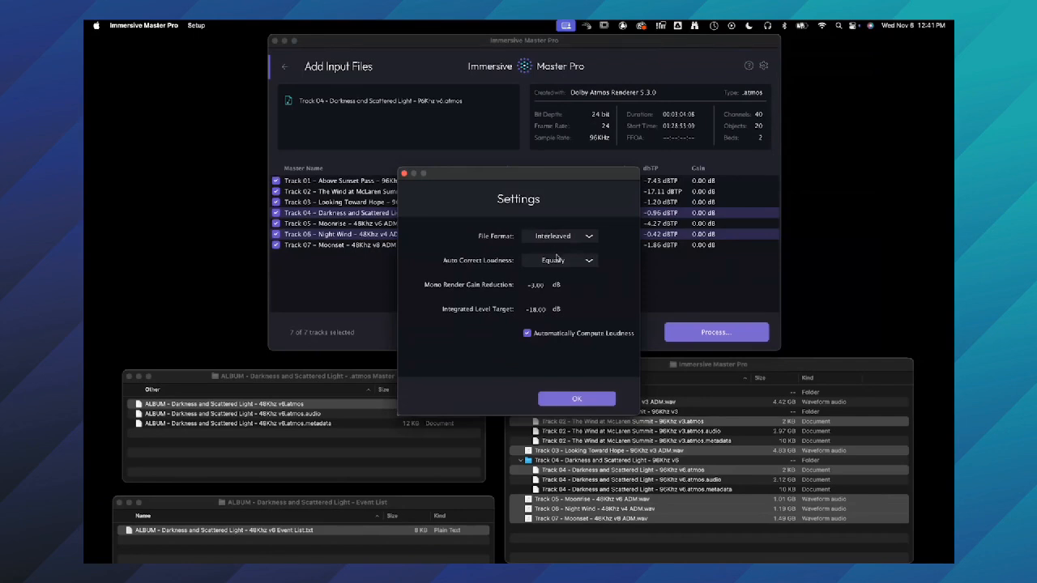
click(572, 398)
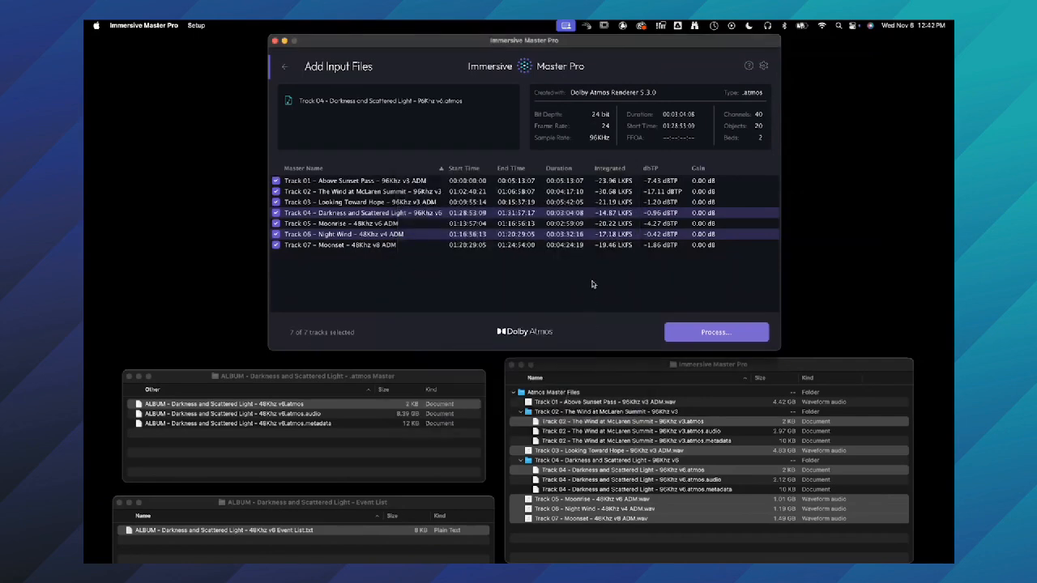
- Select Tracks 01 through 07 and apply Auto Correct Loudness to all of them
click(572, 246)
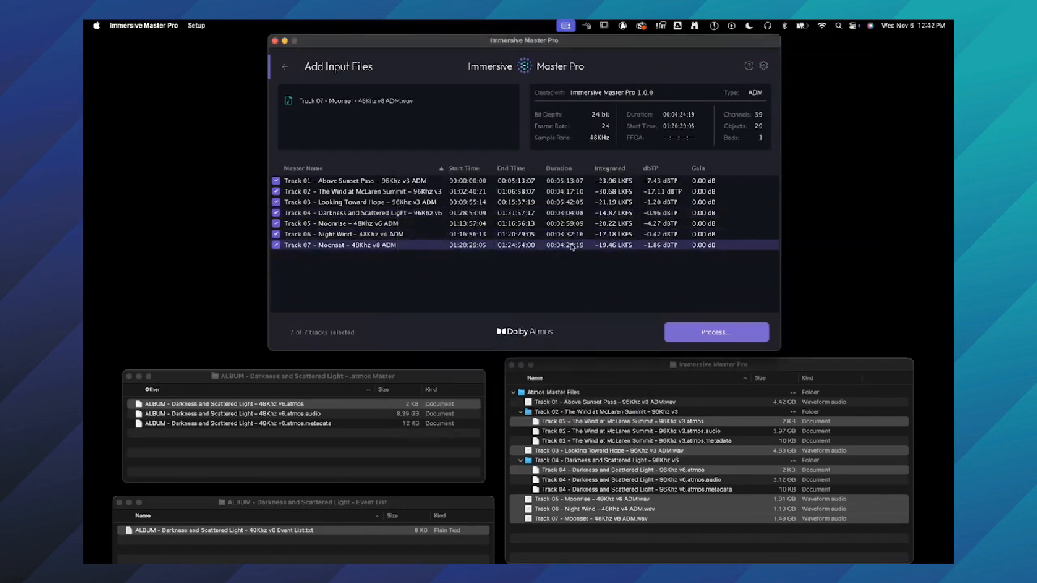
shift+click(570, 185)
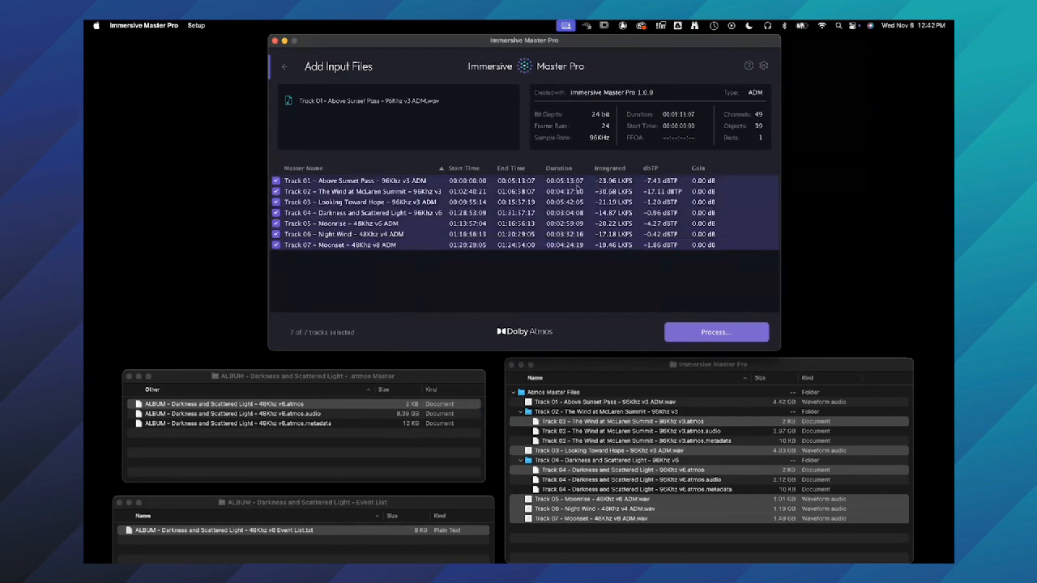
right_click(575, 185)
click(555, 199)
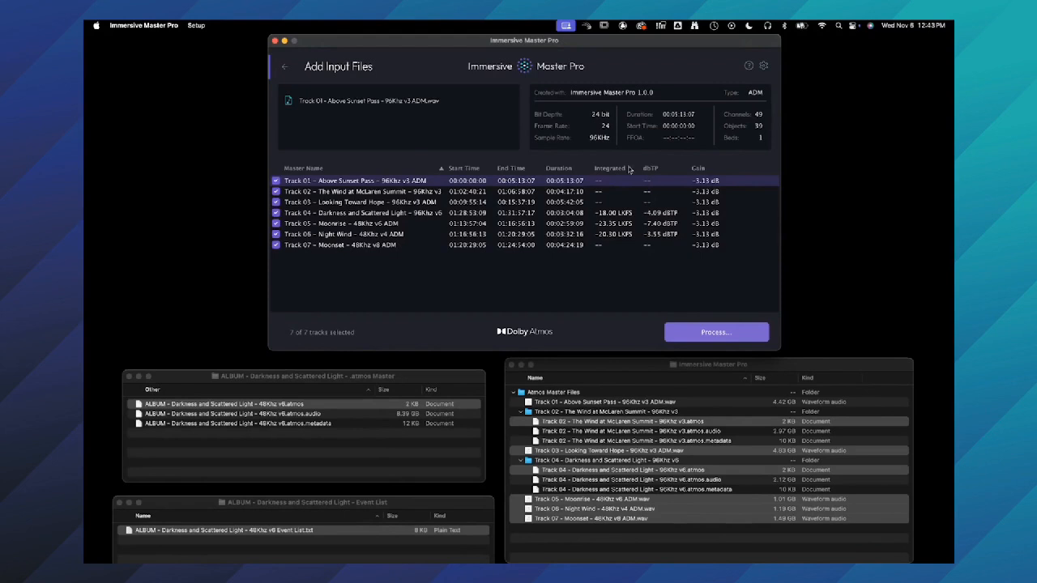
- Compare the corrected tracks by sorting the list by integrated loudness in both directions, and restore the sort by master name
click(598, 225)
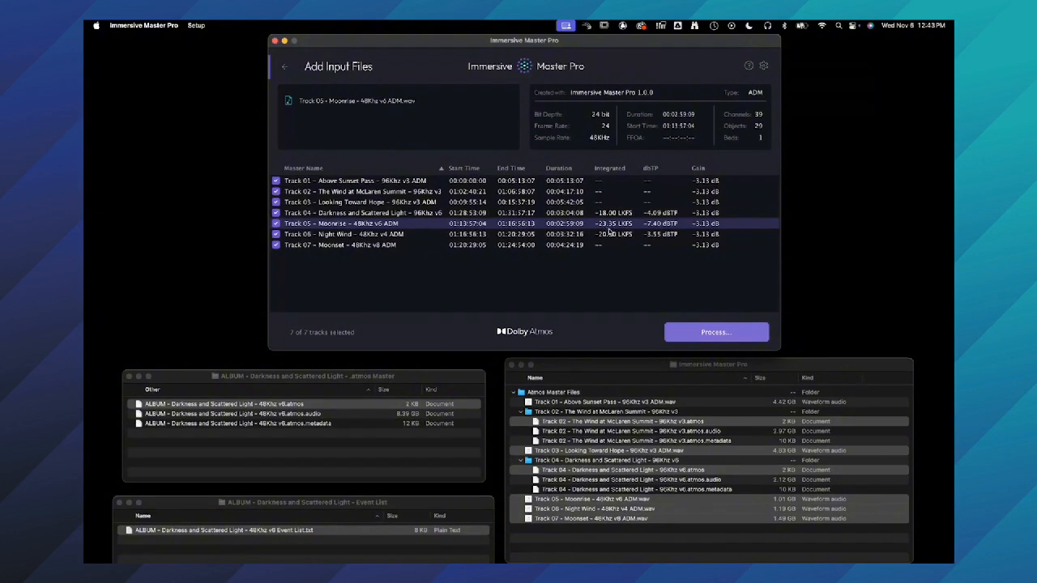
click(706, 326)
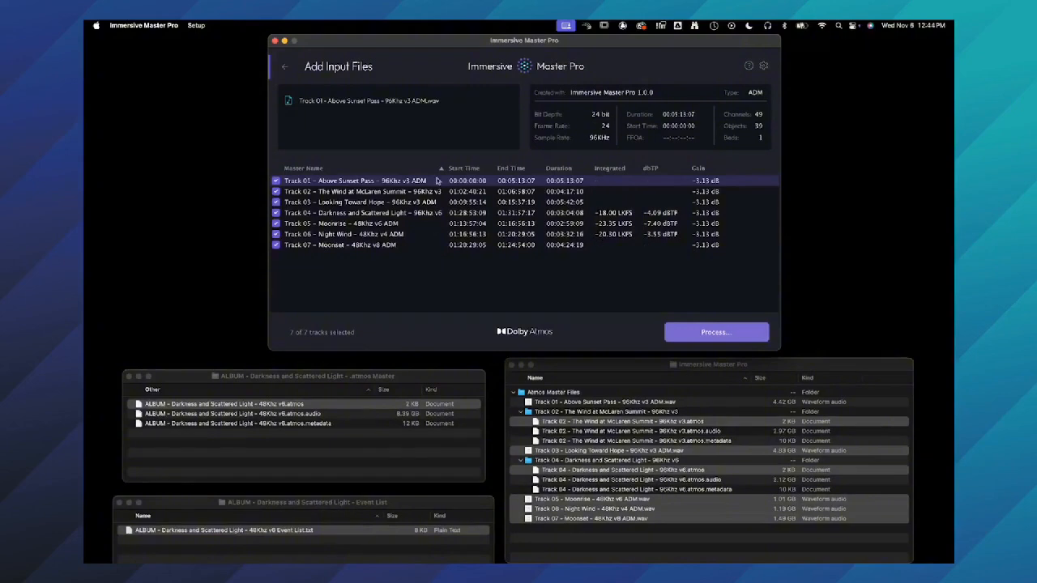
click(441, 169)
click(441, 170)
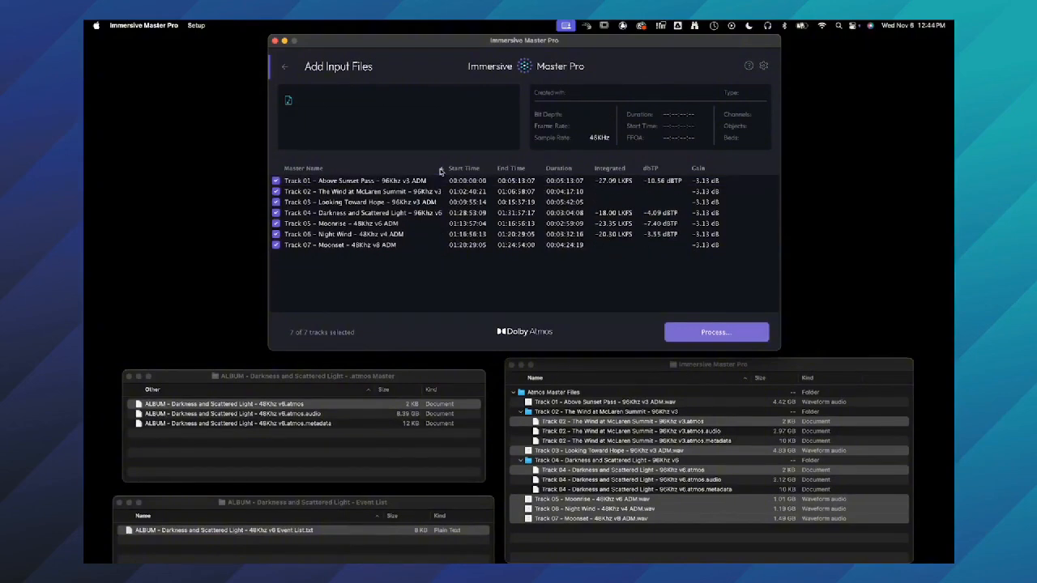
click(616, 169)
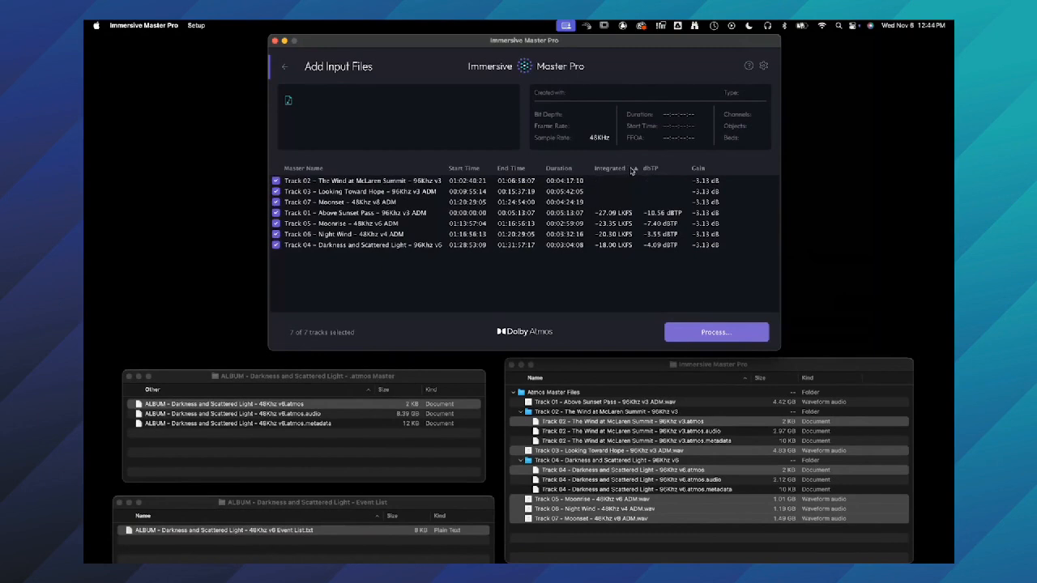
click(633, 169)
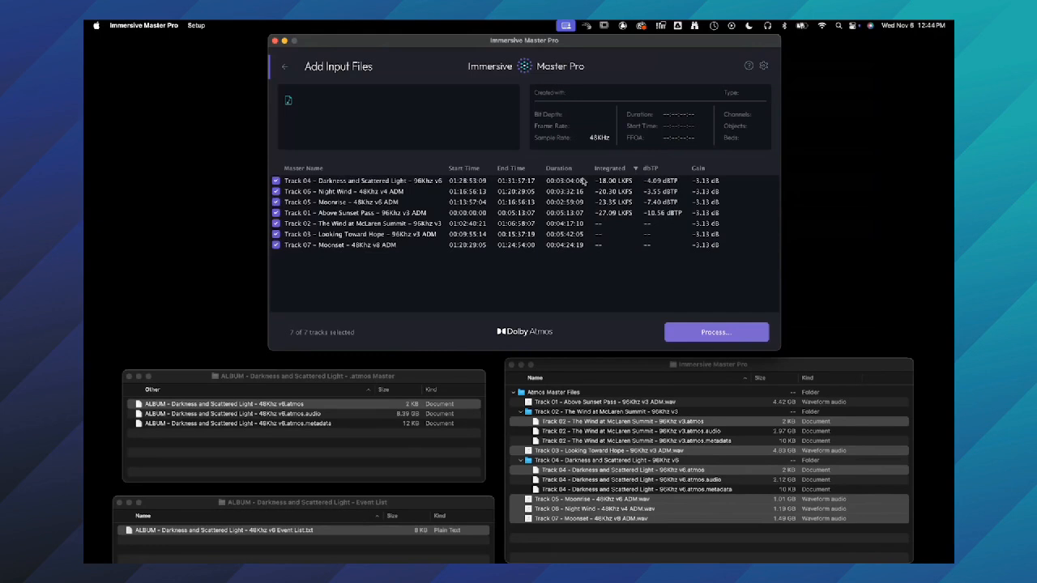
click(345, 170)
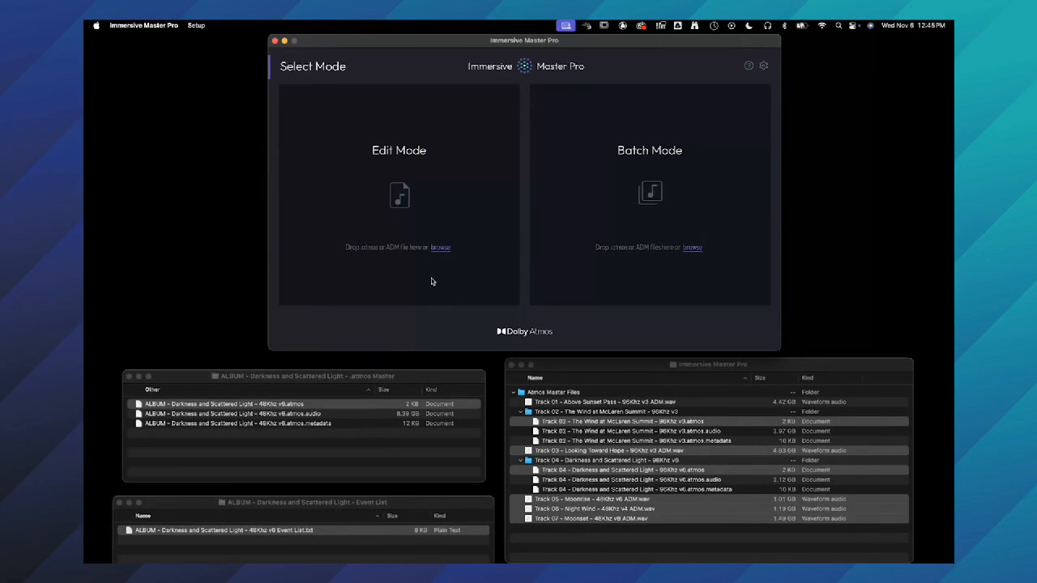
- Switch to Pro Tools and select all clips on the TRACKS track from TOP Album to END Album
key(super+Tab)
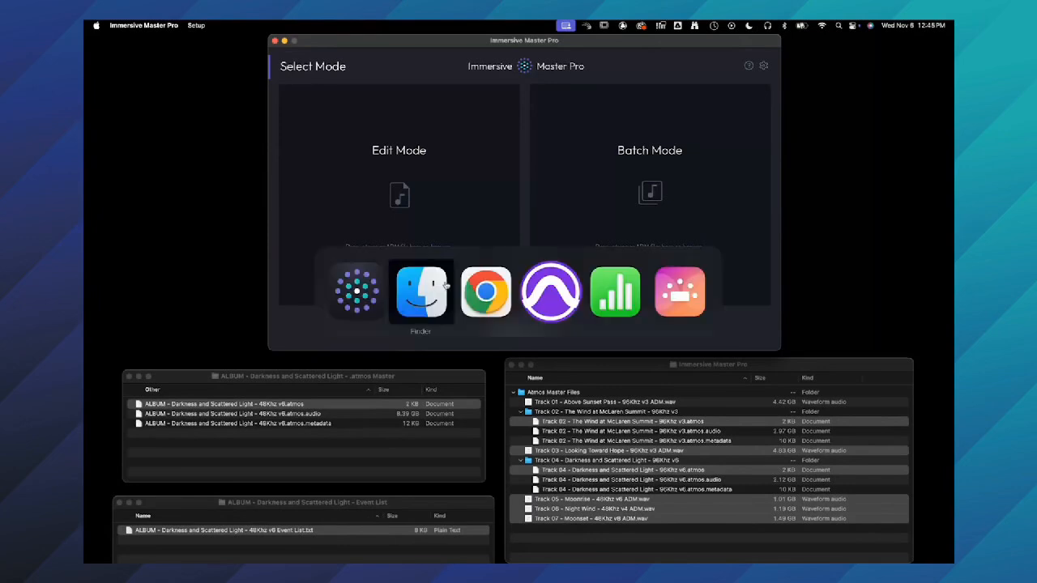
click(548, 287)
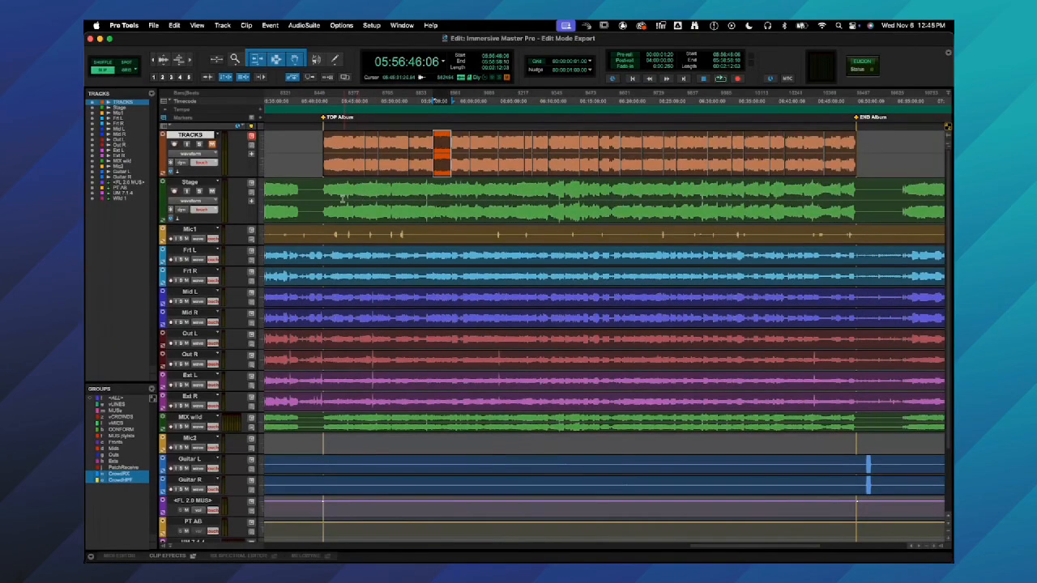
click(321, 140)
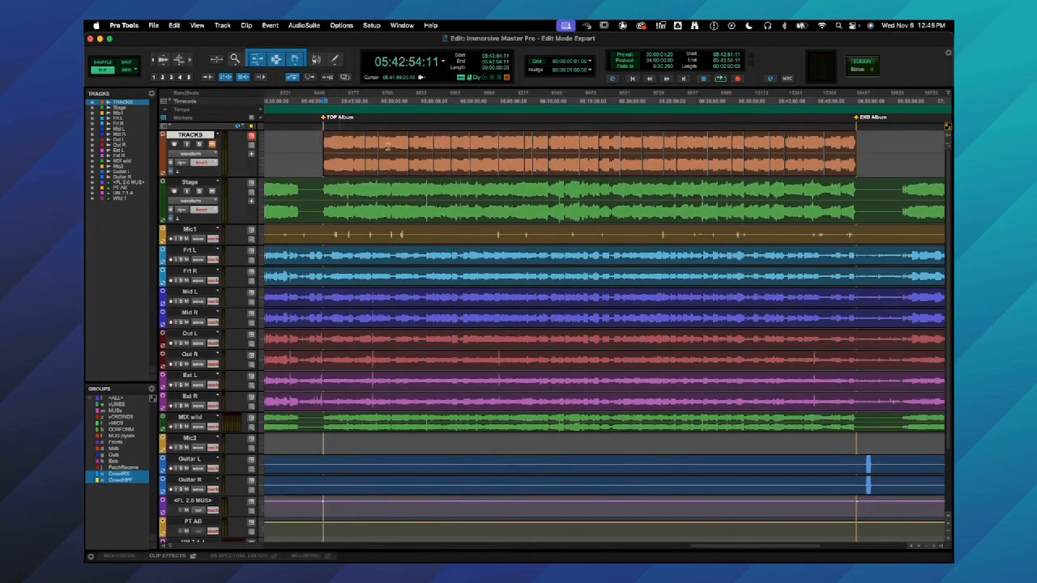
shift+click(832, 146)
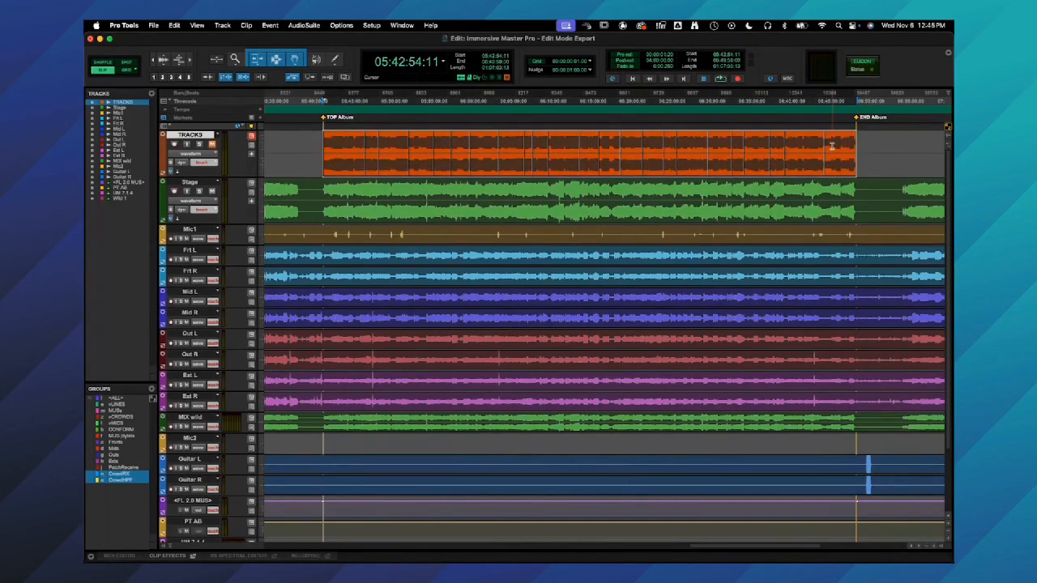
- Examine how the album is split into songs by selecting several individual clips on the TRACKS track
click(835, 149)
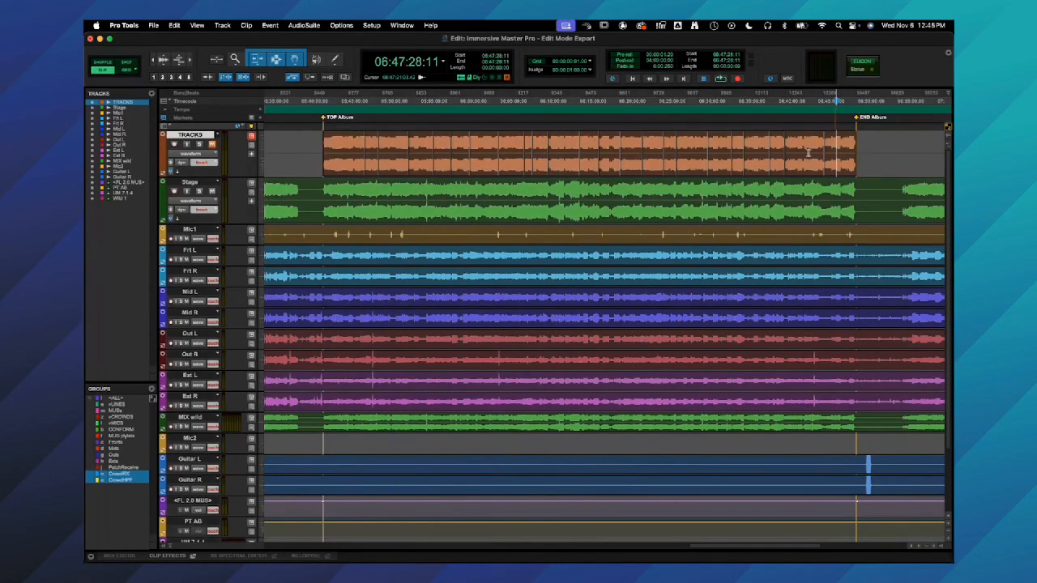
click(347, 172)
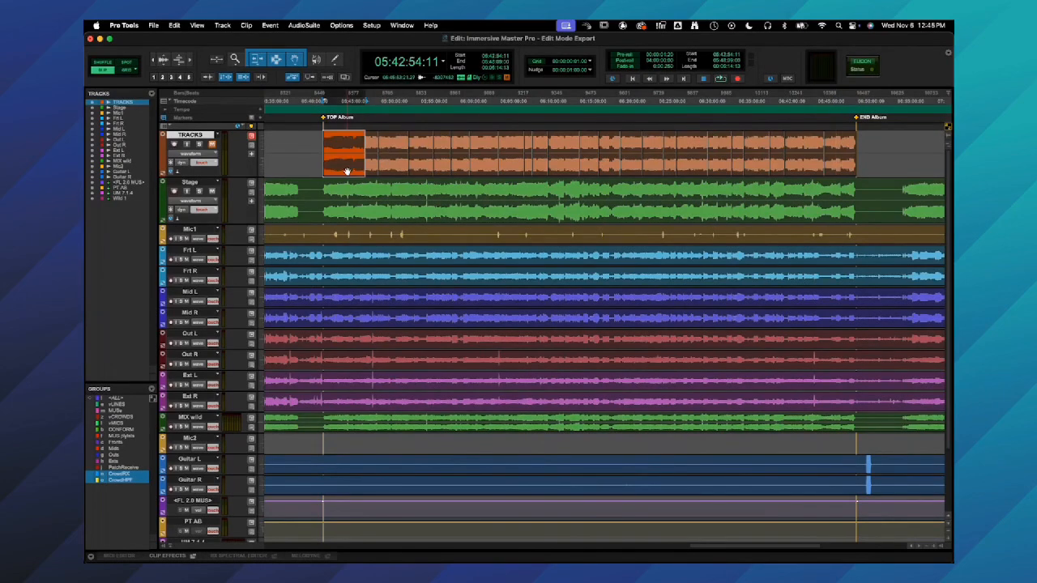
click(394, 173)
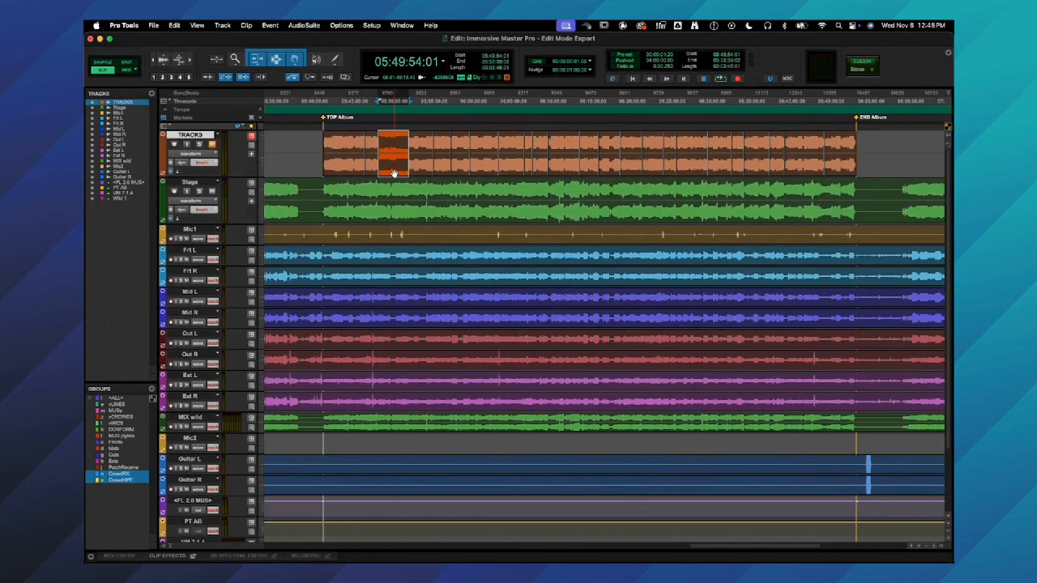
click(460, 173)
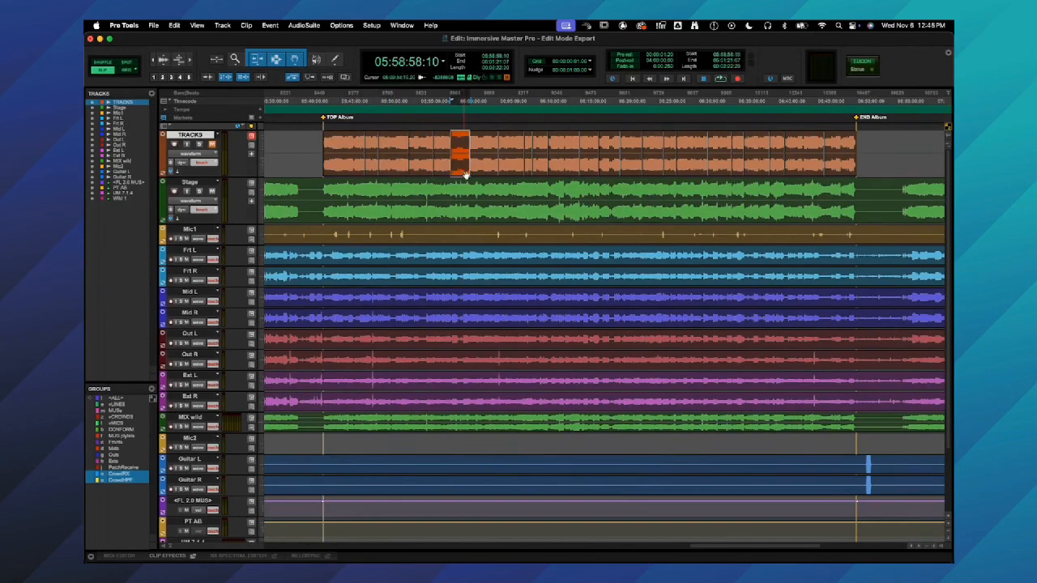
click(314, 142)
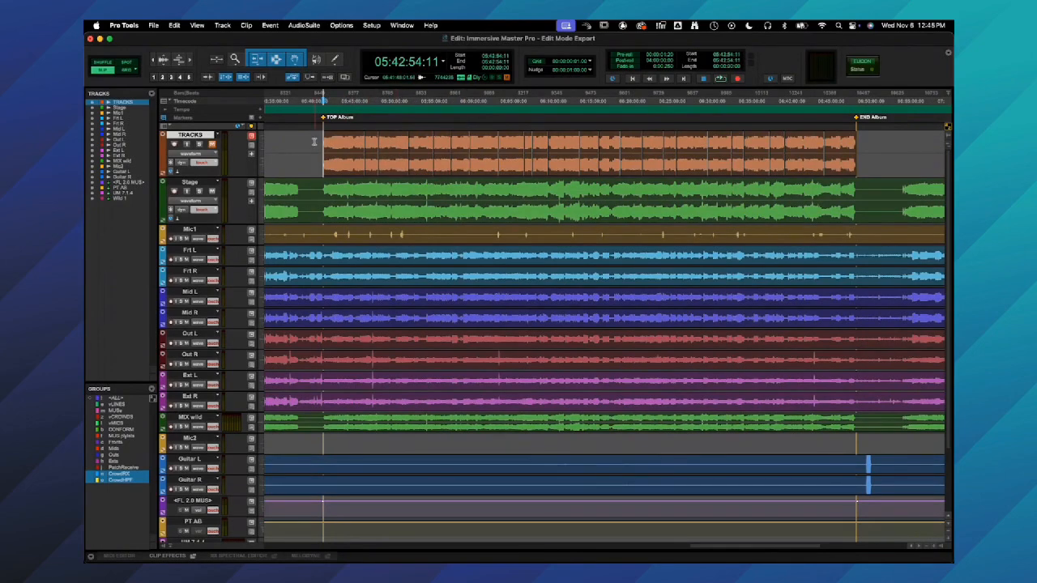
click(843, 172)
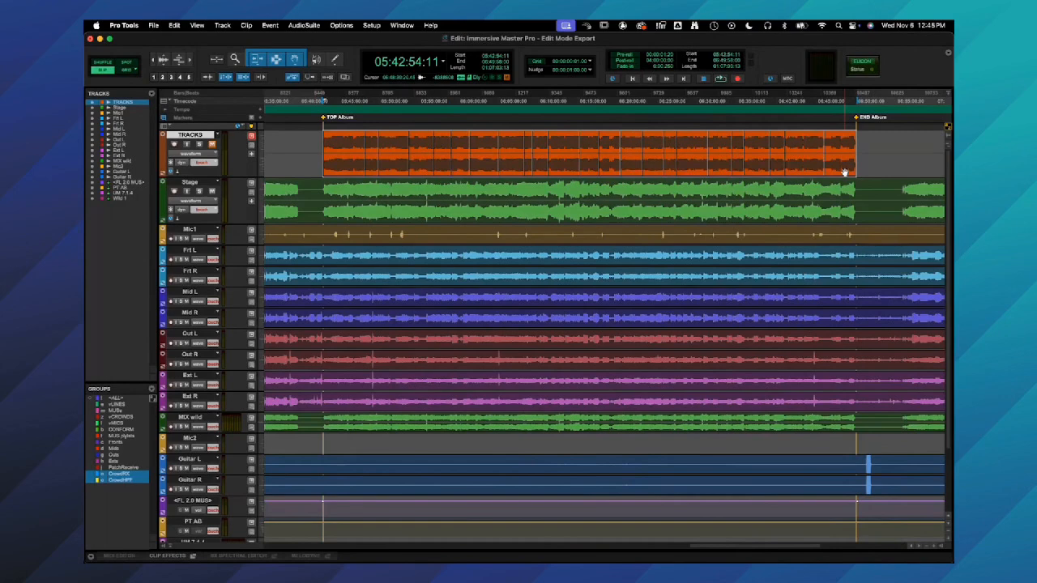
click(838, 148)
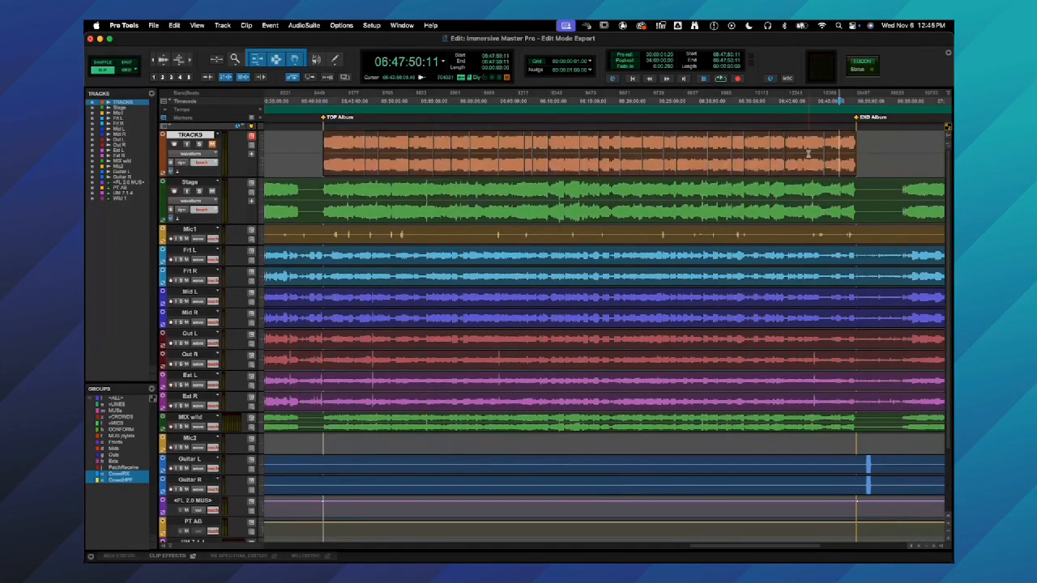
click(775, 149)
click(412, 148)
key(shift+Tab)
key(alt+shift+Tab)
click(355, 142)
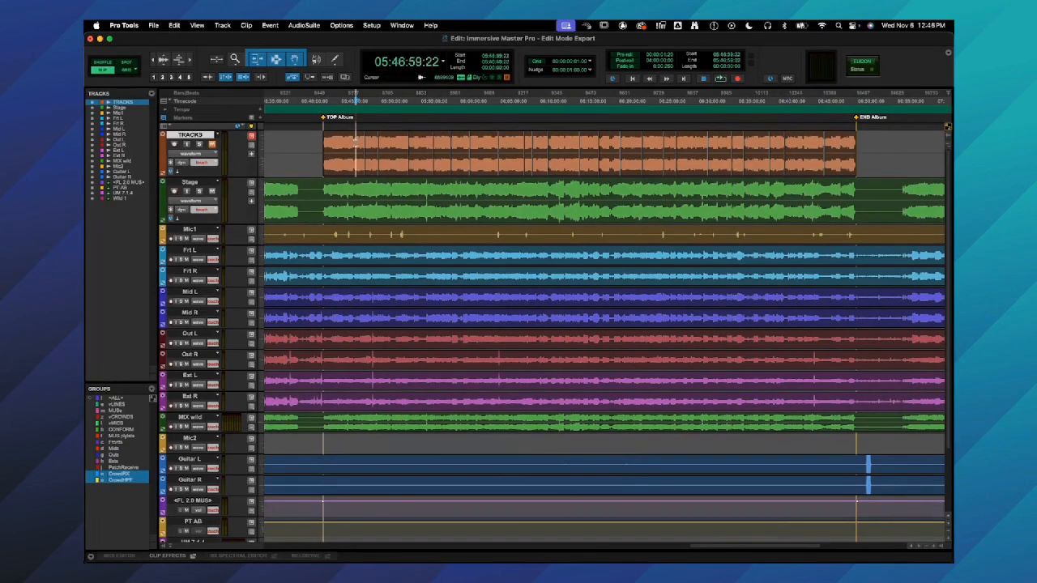
- Select all clips on the TRACKS track from the TOP Album marker to the END Album marker
click(312, 151)
key(Tab)
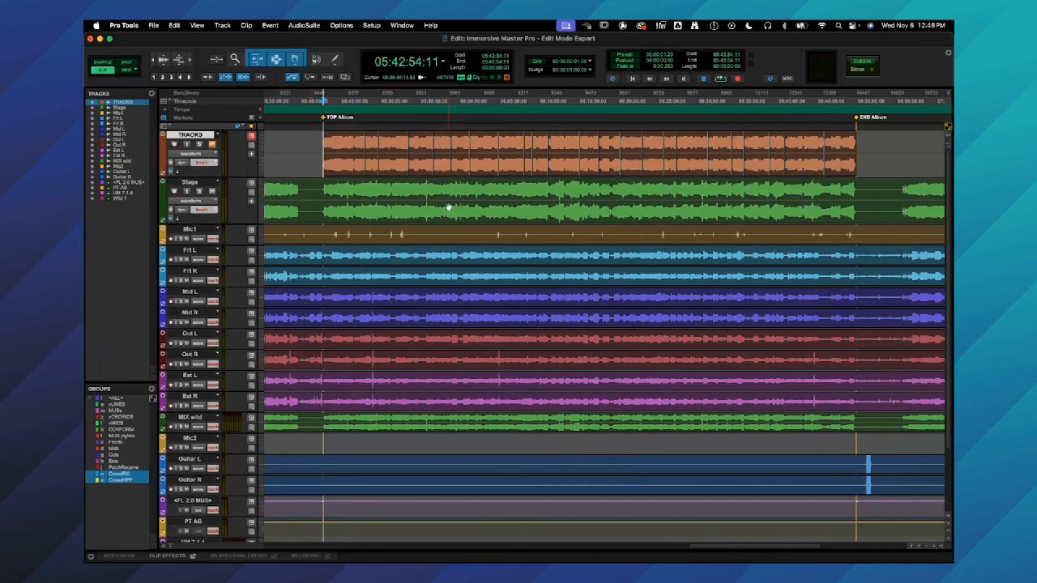
click(454, 157)
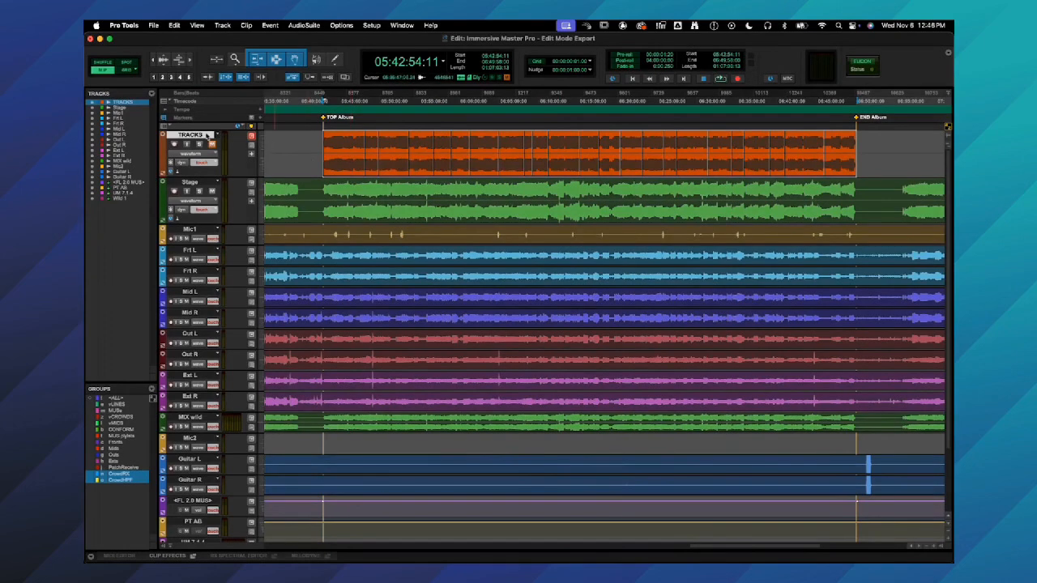
- Set up a session info text export of only the selected tracks' EDLs, excluding the file, clip, marker and plug-in lists, and cancel it
click(152, 24)
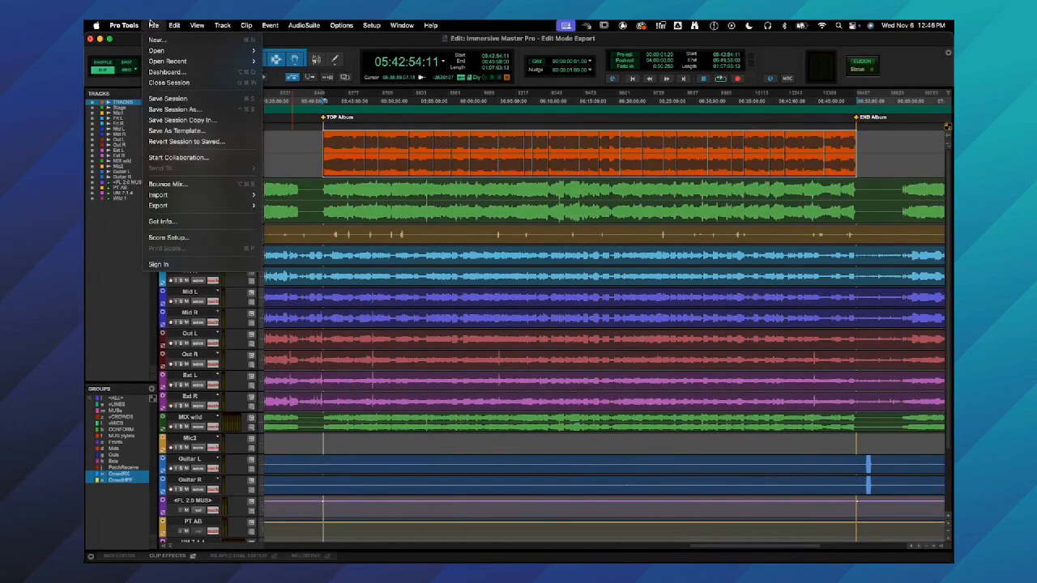
mouse_move(166, 205)
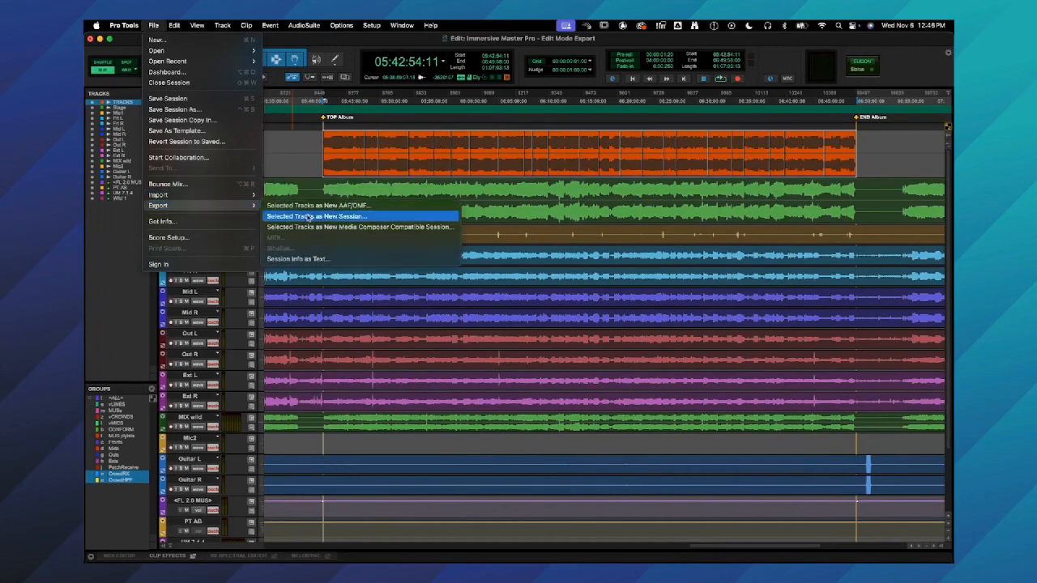
click(307, 260)
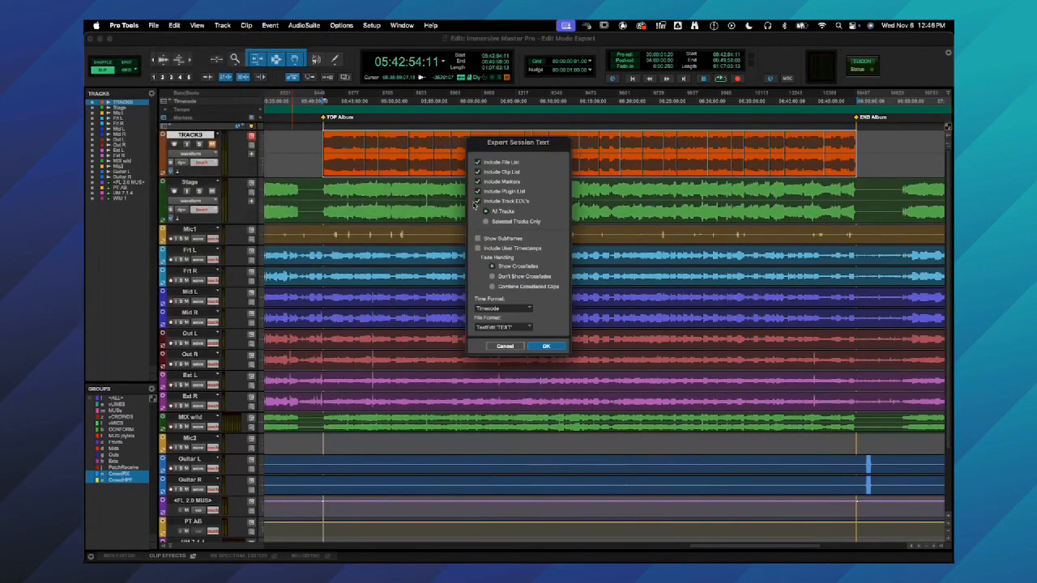
click(495, 172)
click(498, 181)
click(500, 191)
click(500, 165)
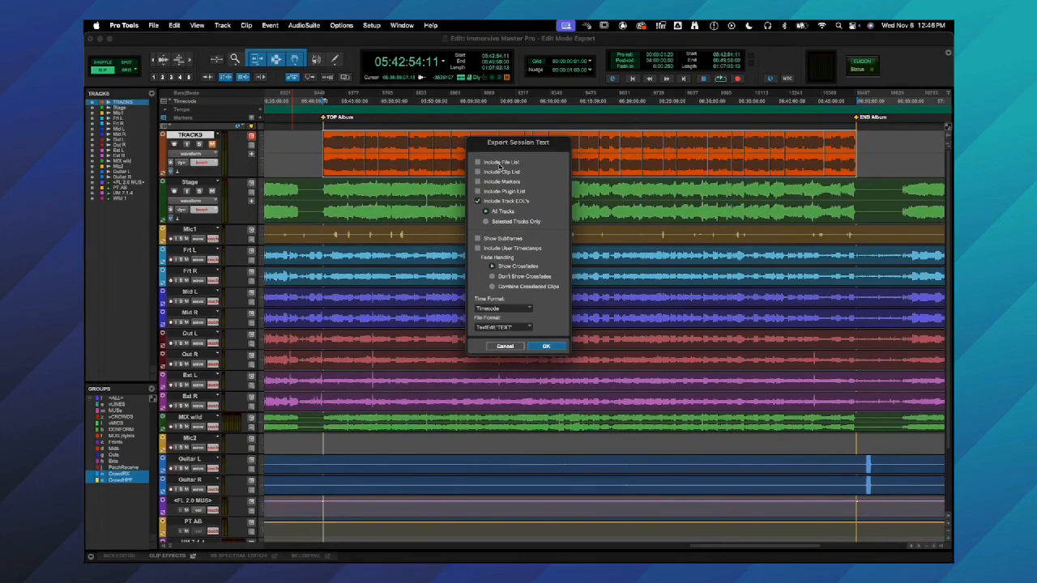
click(509, 222)
click(505, 346)
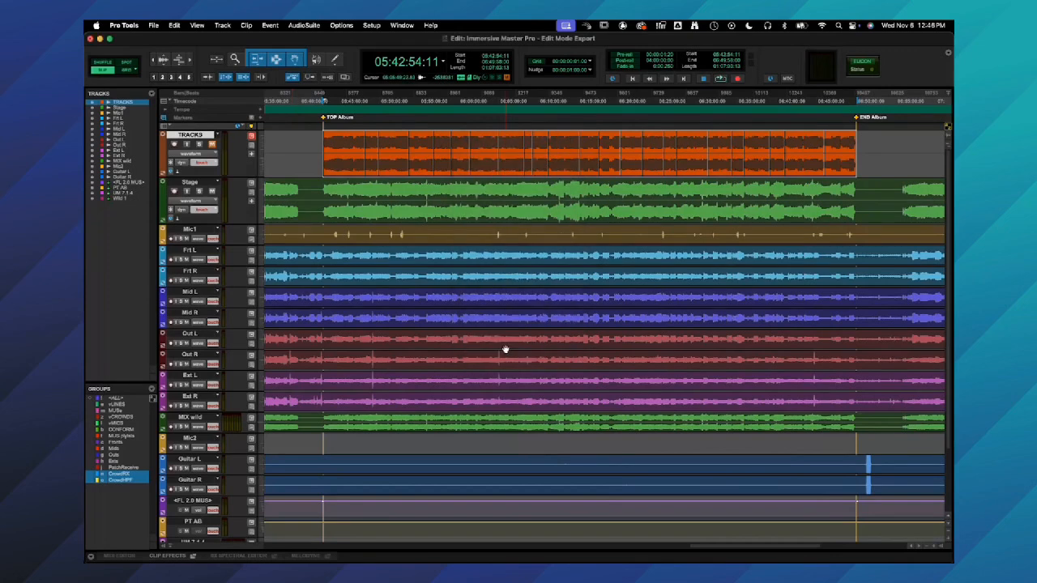
- Switch to Finder and preview the contents of the album's 48Khz v6 Event List.txt file
key(cmd+Tab)
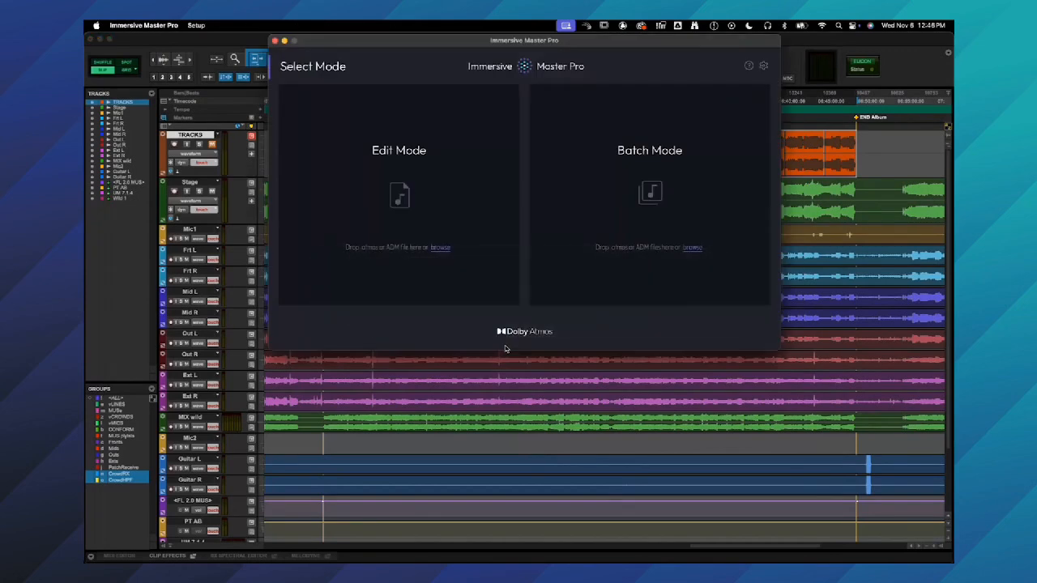
key(cmd+Tab)
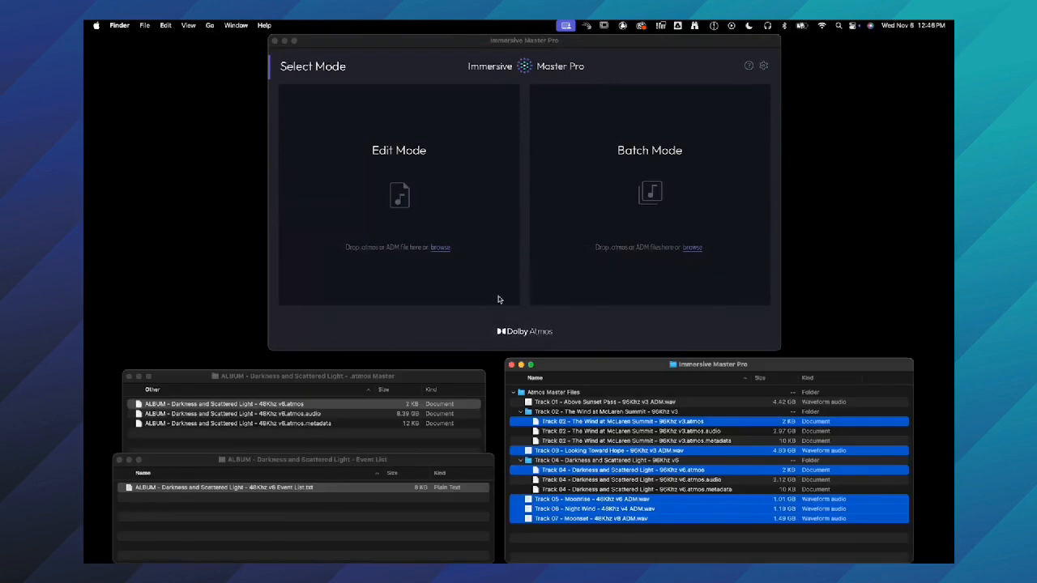
click(372, 514)
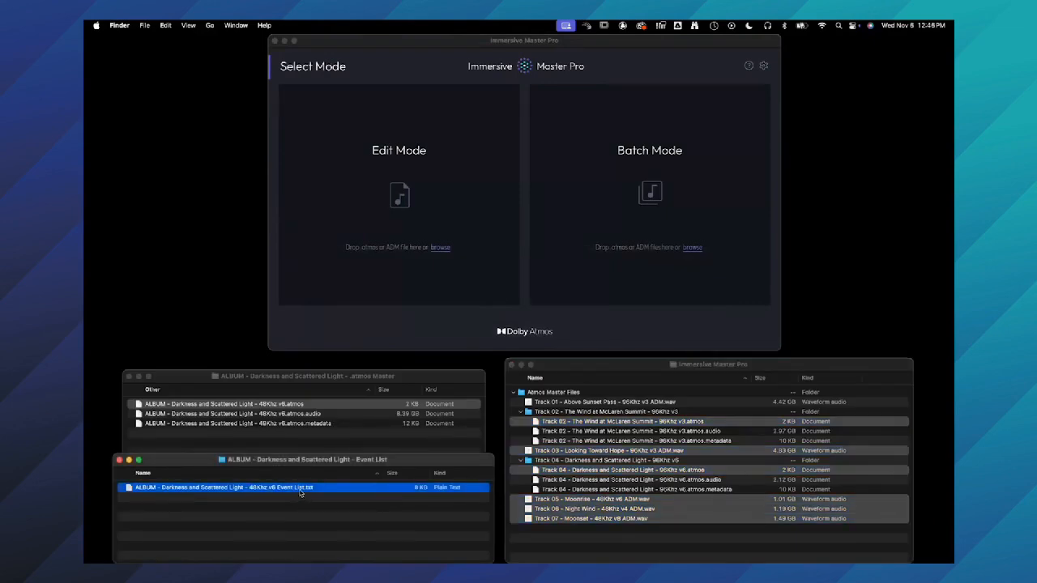
key(space)
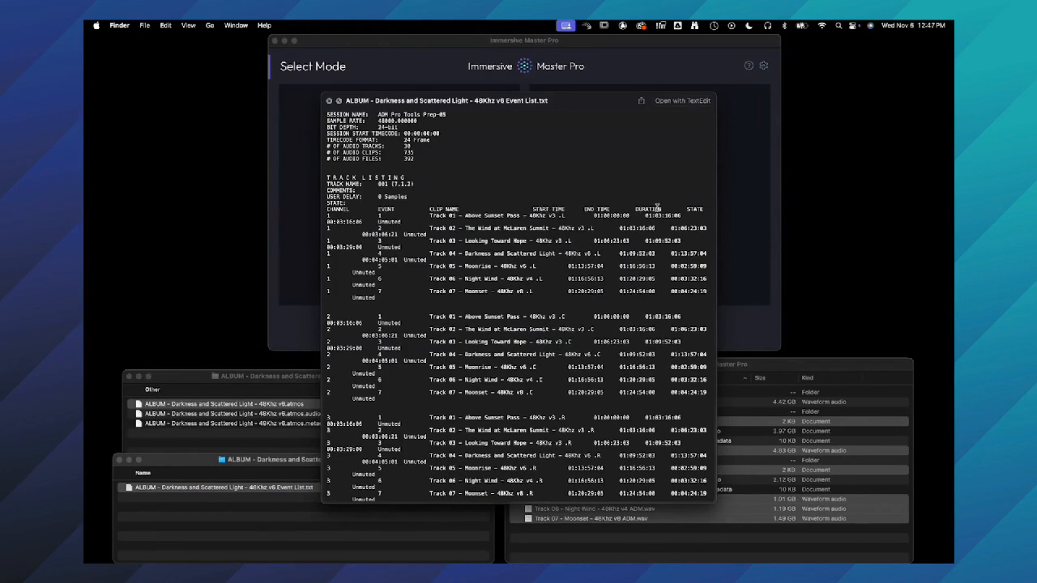
key(space)
- Load the 48Khz v6 album .atmos master into Edit Mode in Immersive Master Pro and add its Event List.txt file
click(331, 377)
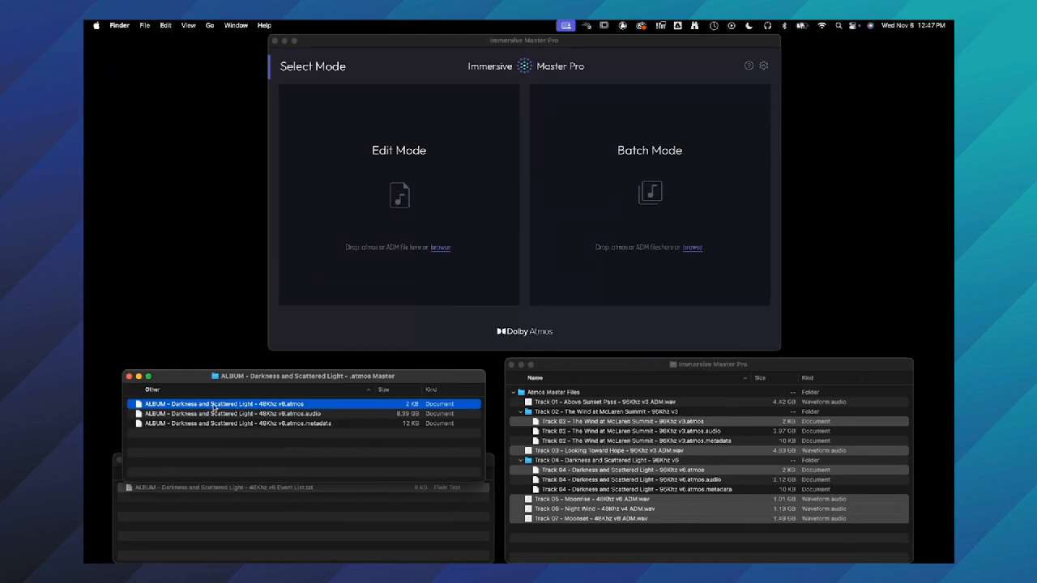
drag(178, 405, 390, 258)
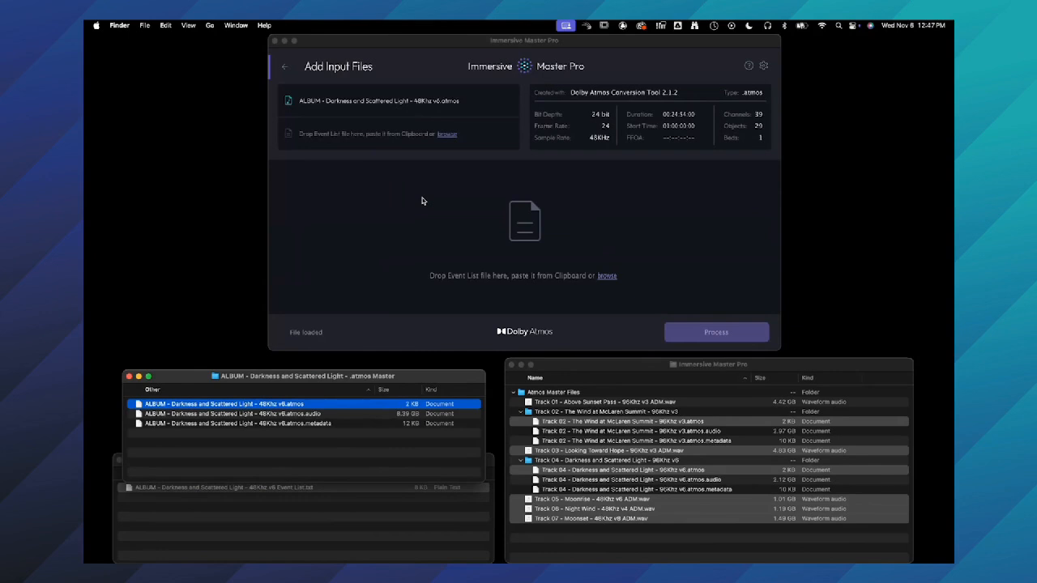
click(327, 489)
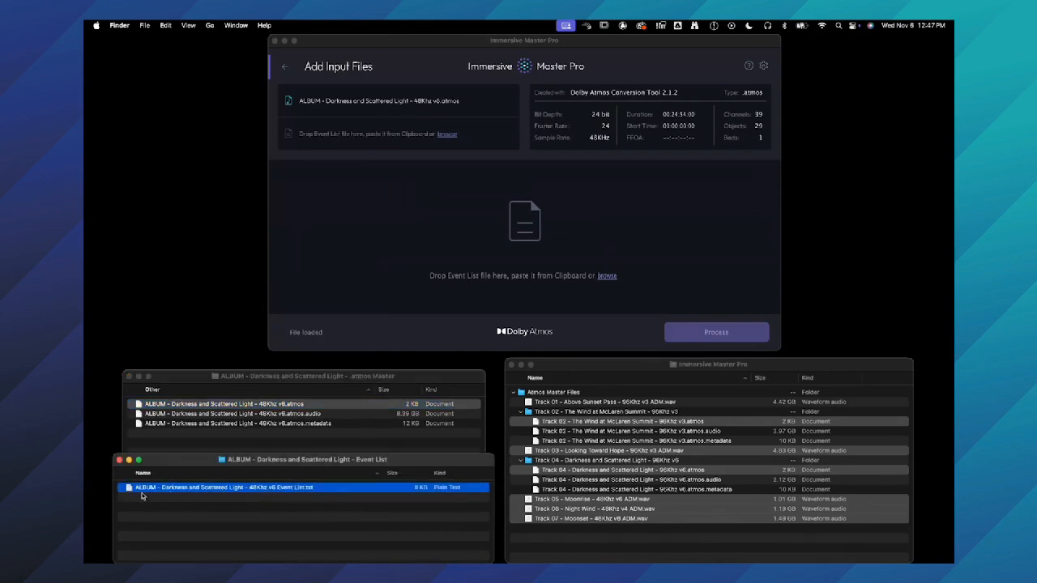
drag(130, 489, 386, 278)
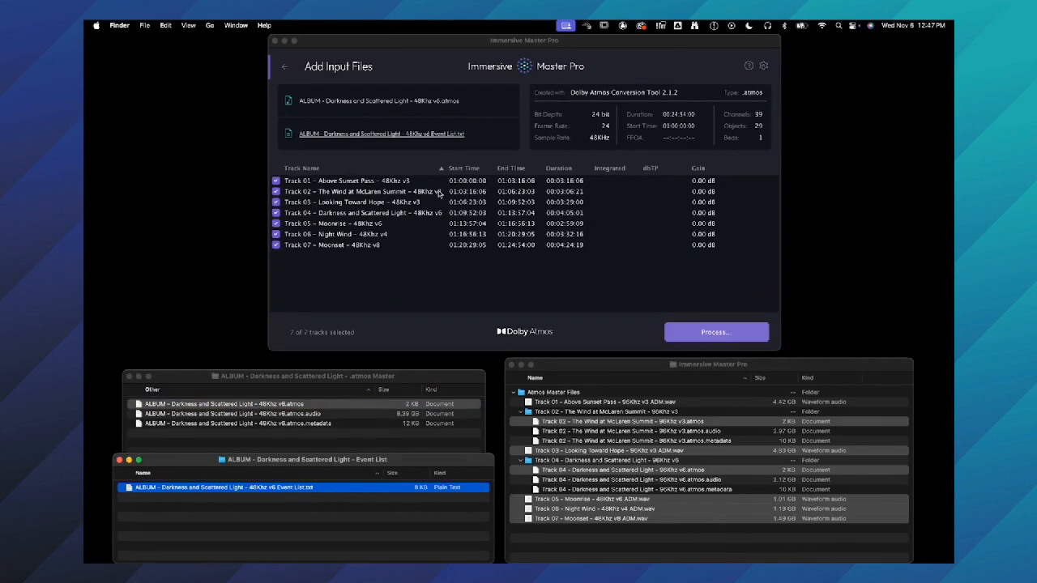
- Select Track 02 in the track list, and switch to Pro Tools to hide it
click(438, 192)
key(super+Tab)
key(super+Tab)
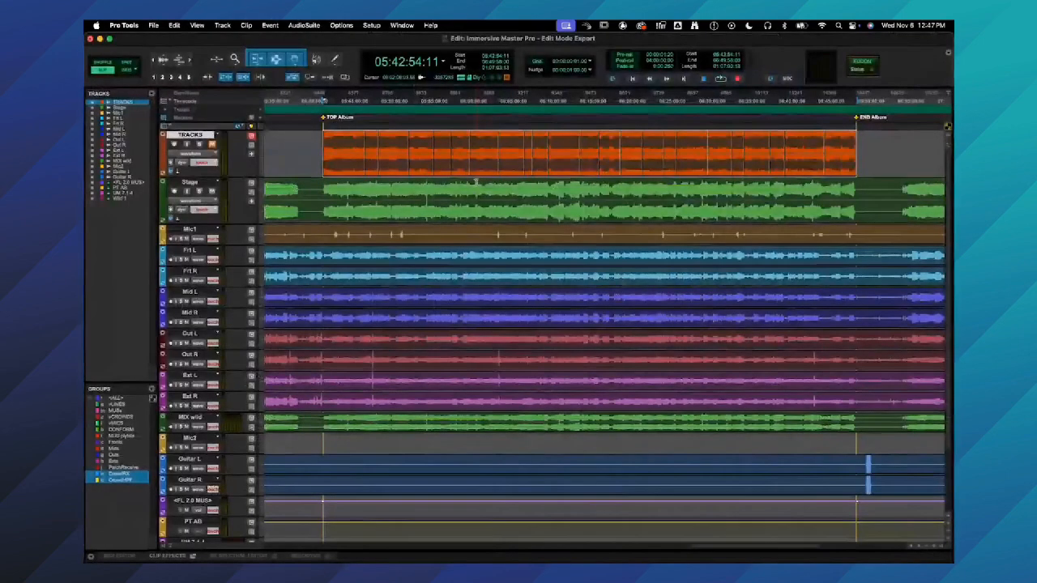
click(124, 25)
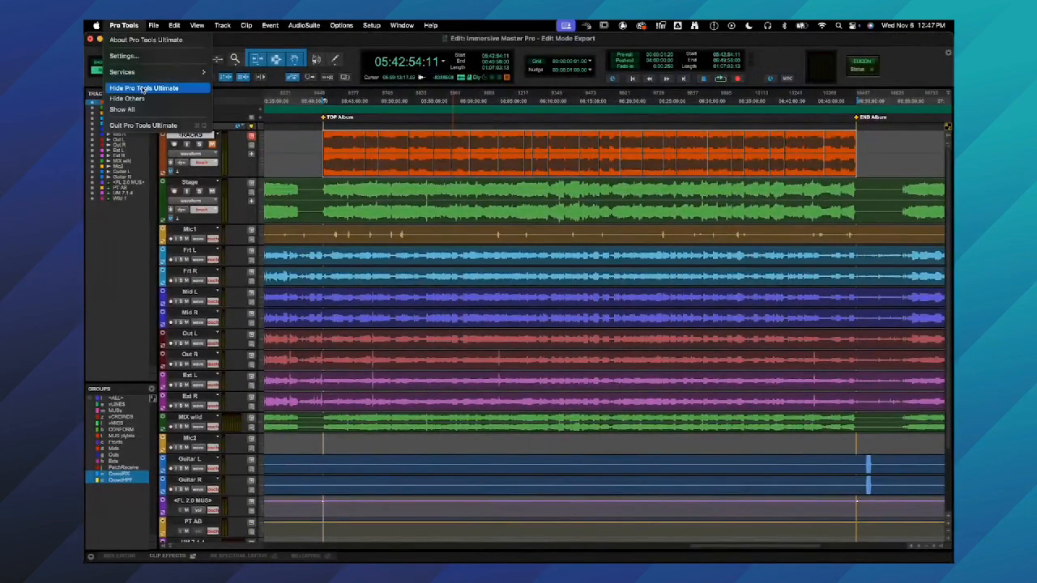
click(143, 87)
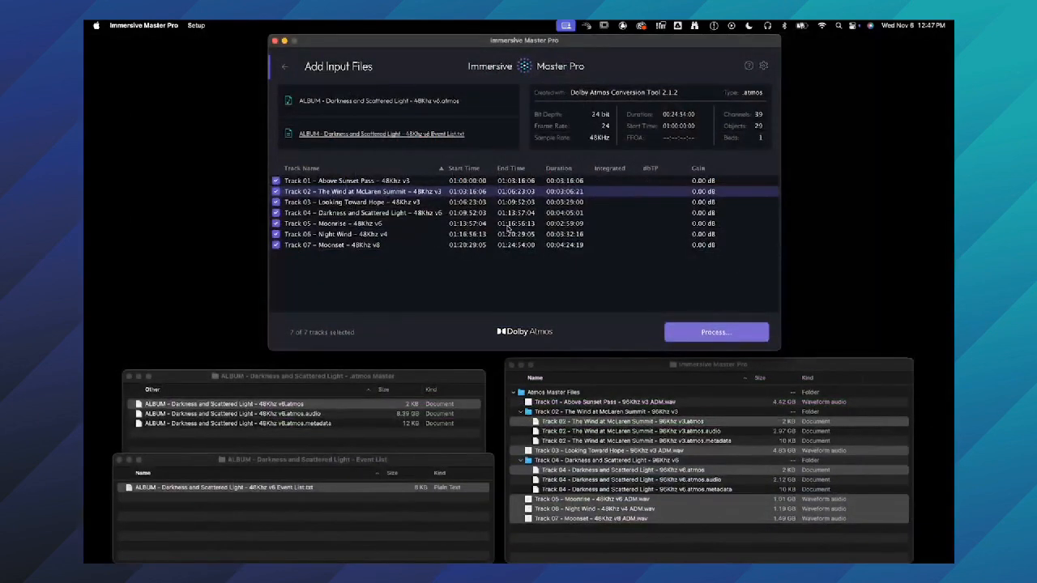
- Select Tracks 05 and 03, and open Track 01's end time for editing and cancel the edit
click(507, 225)
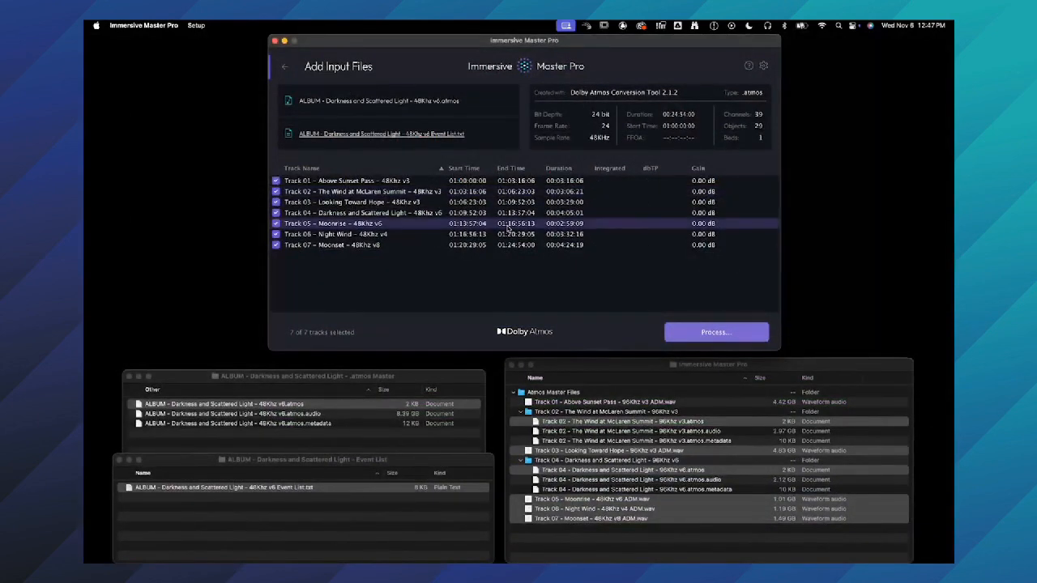
super+click(519, 201)
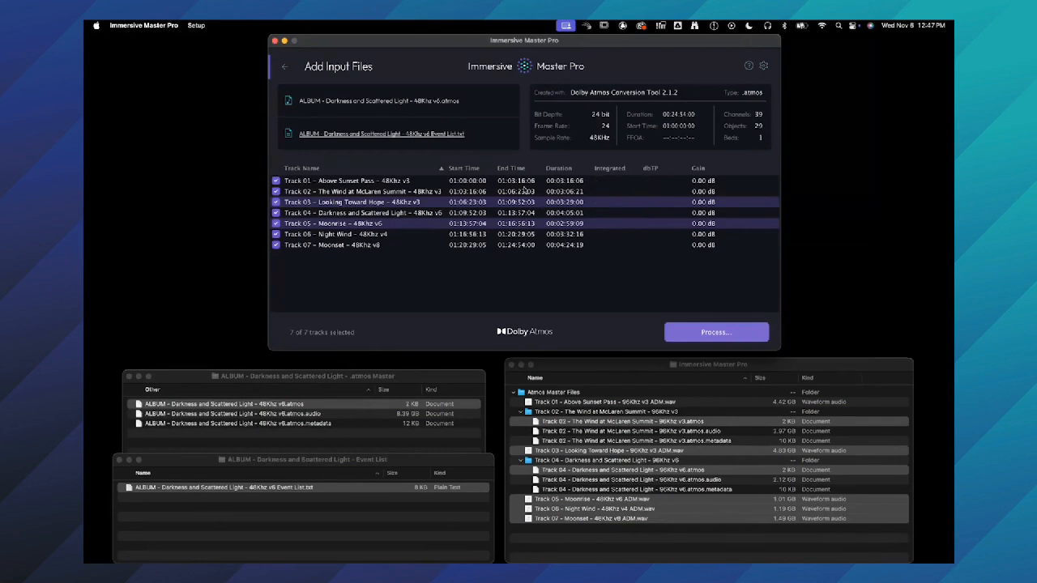
double_click(523, 181)
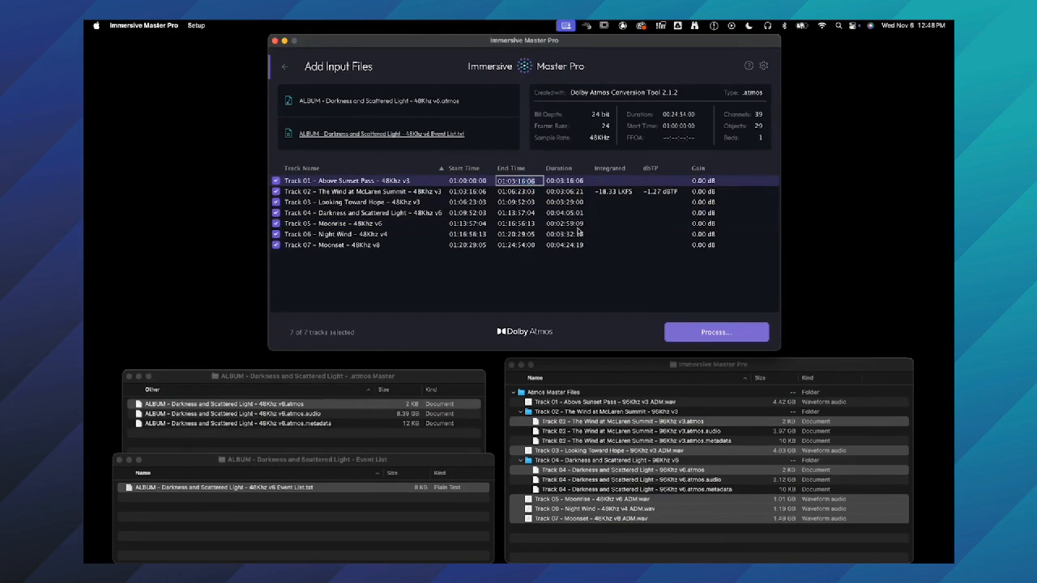
key(Escape)
- Examine the output formats available for processing the seven tracks, and close them without processing
click(706, 333)
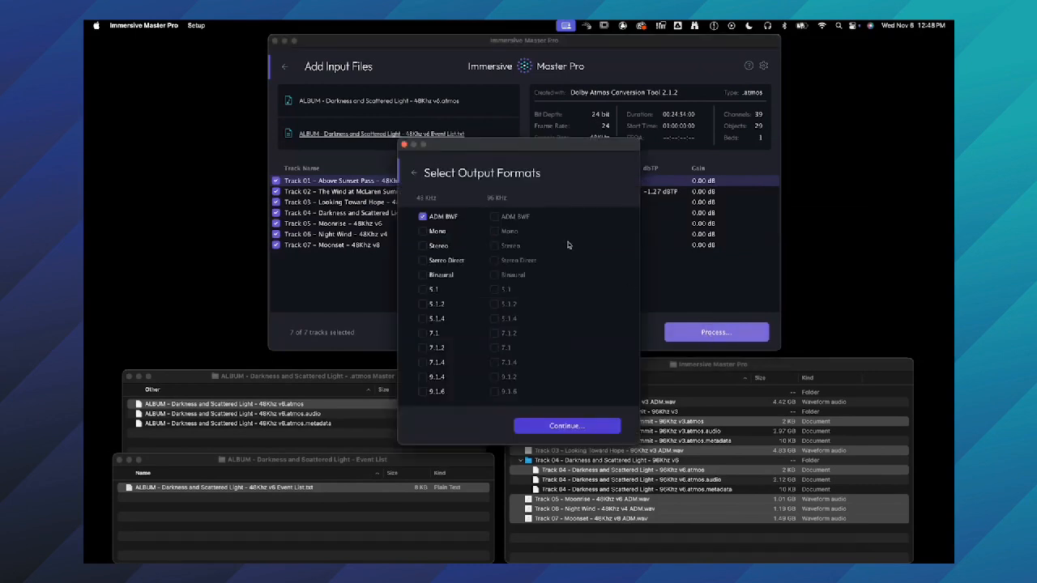
drag(564, 149, 643, 147)
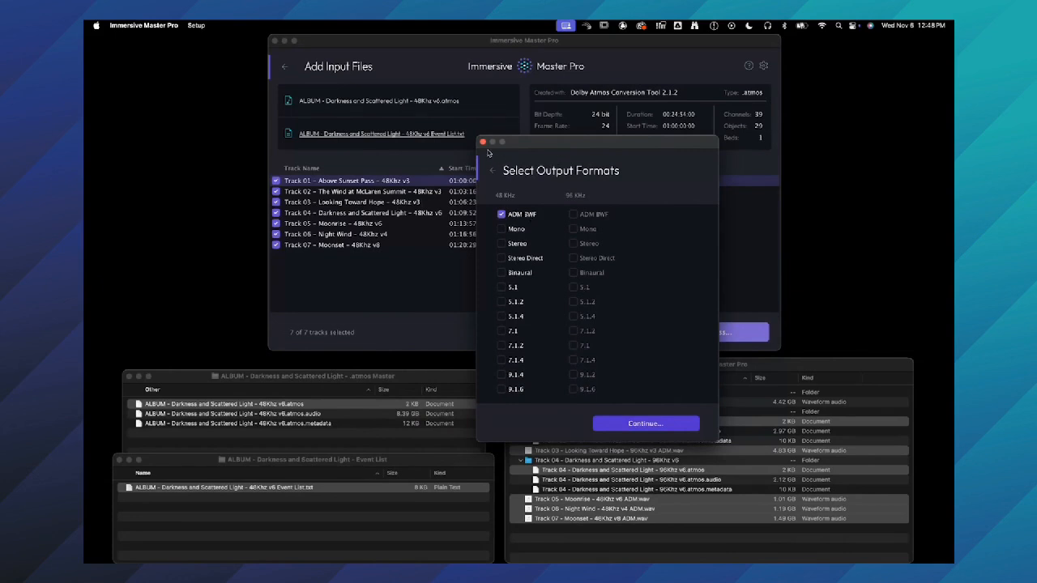
click(483, 143)
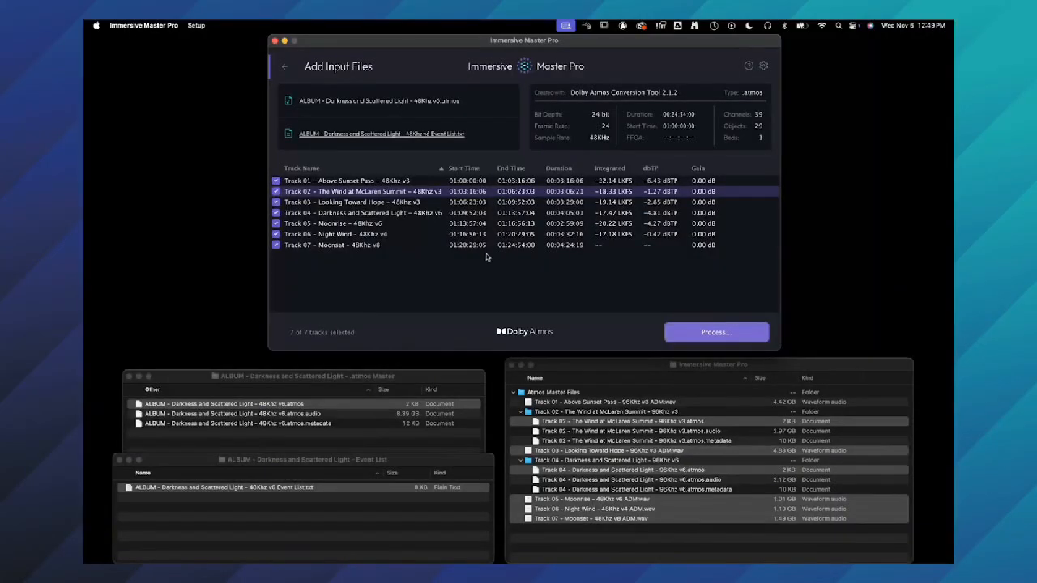
- Select Track 07 and open its end time for editing, keeping the existing value
click(478, 246)
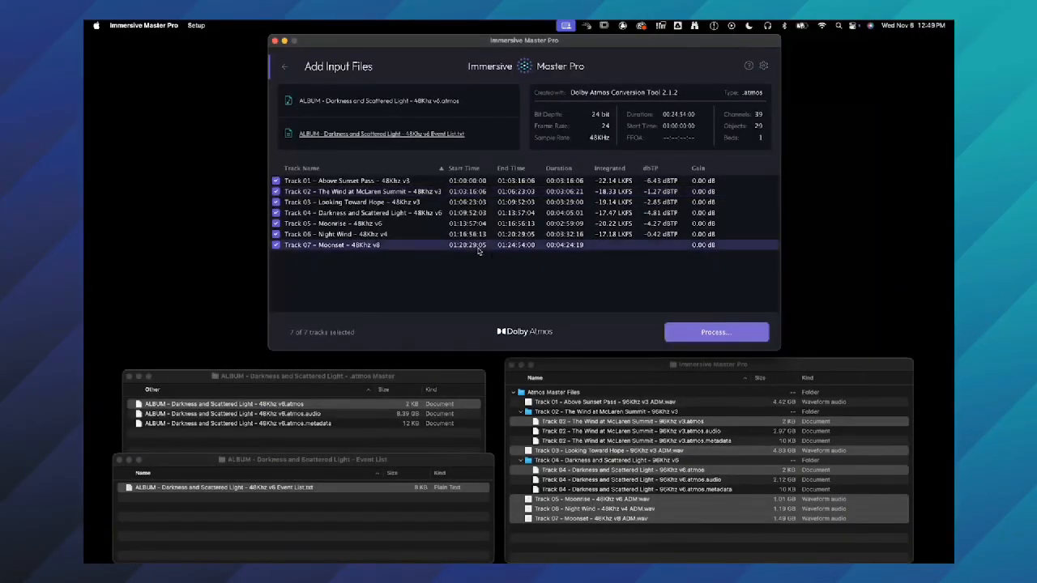
double_click(524, 246)
key(Return)
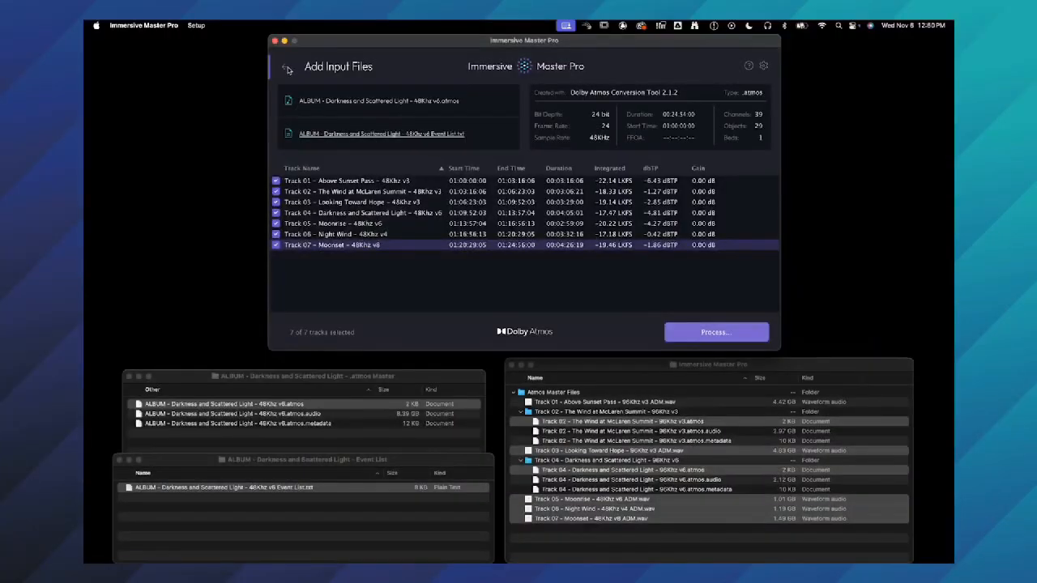
- Reset the input files to only the album .atmos master and switch to the event list spreadsheet in Numbers
click(288, 68)
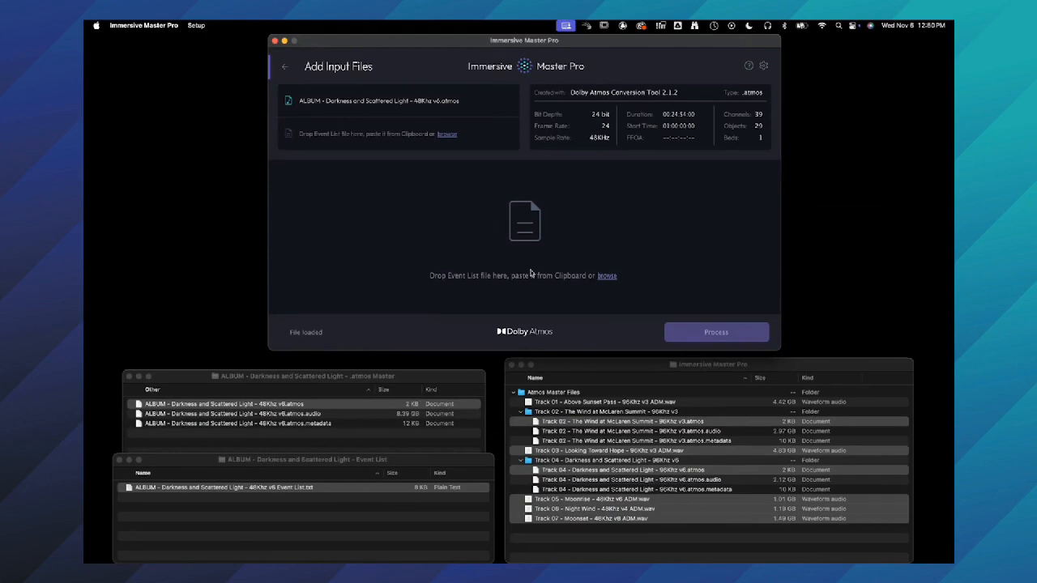
key(super+Tab)
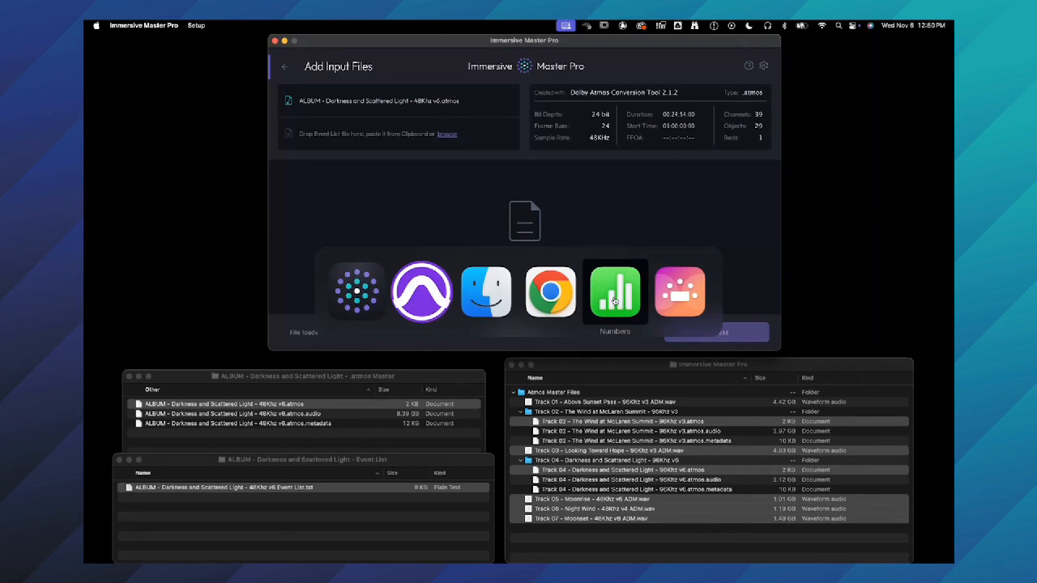
click(614, 300)
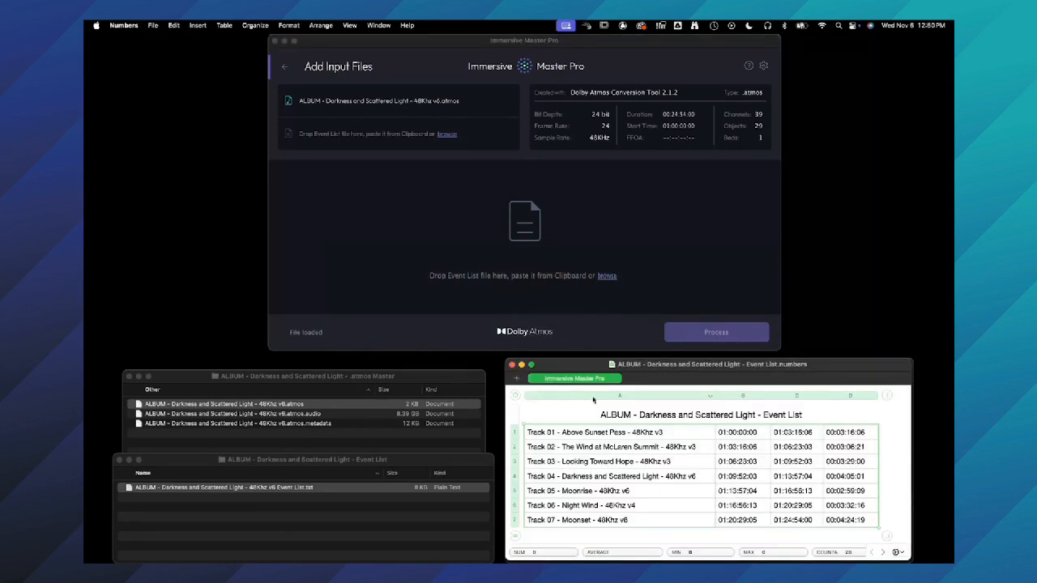
- Examine the event list's column layout across the Track 01 row: track name, start time, end time and duration
click(589, 433)
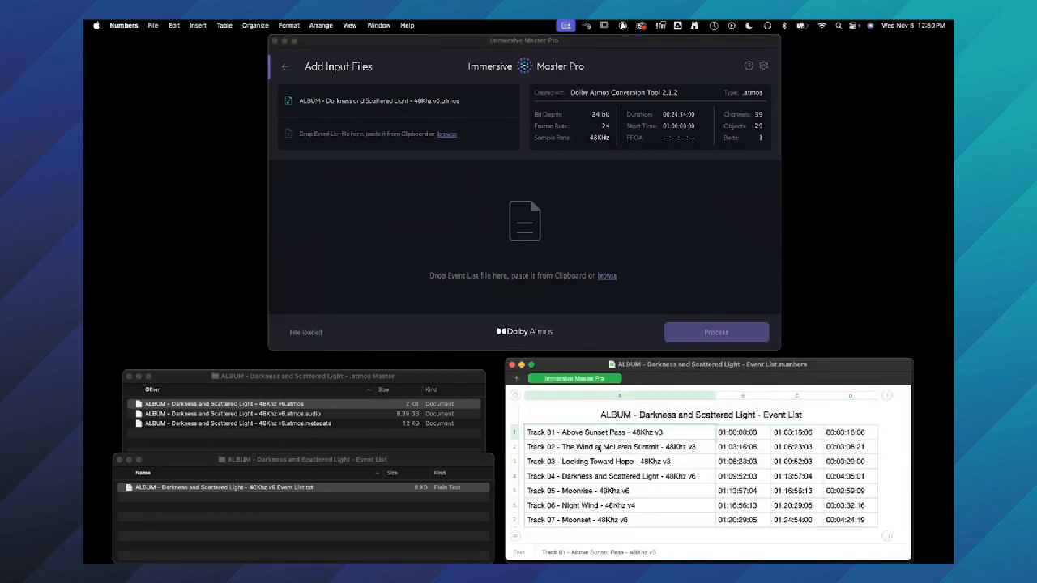
click(738, 435)
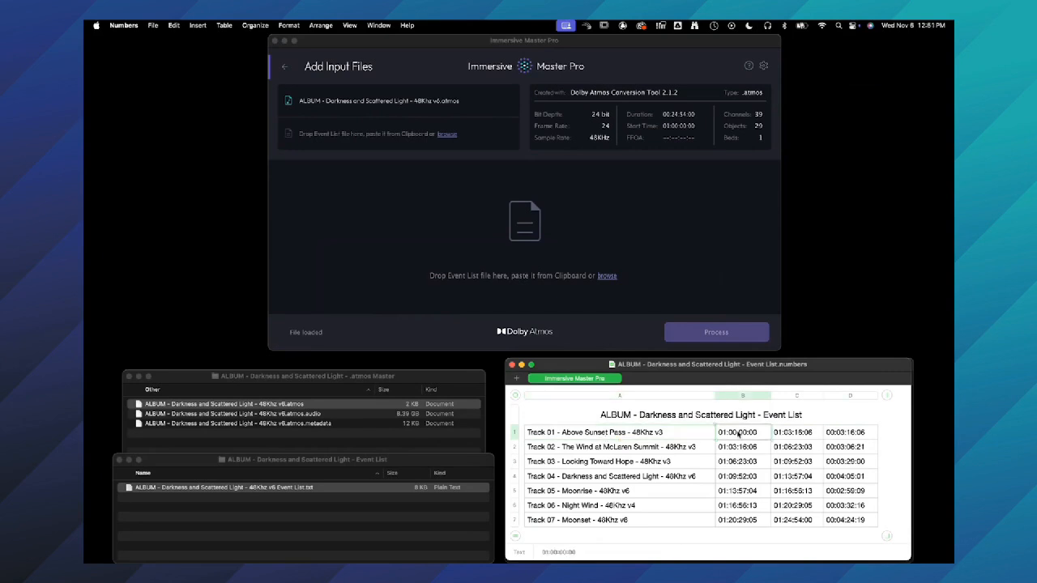
click(778, 436)
click(845, 440)
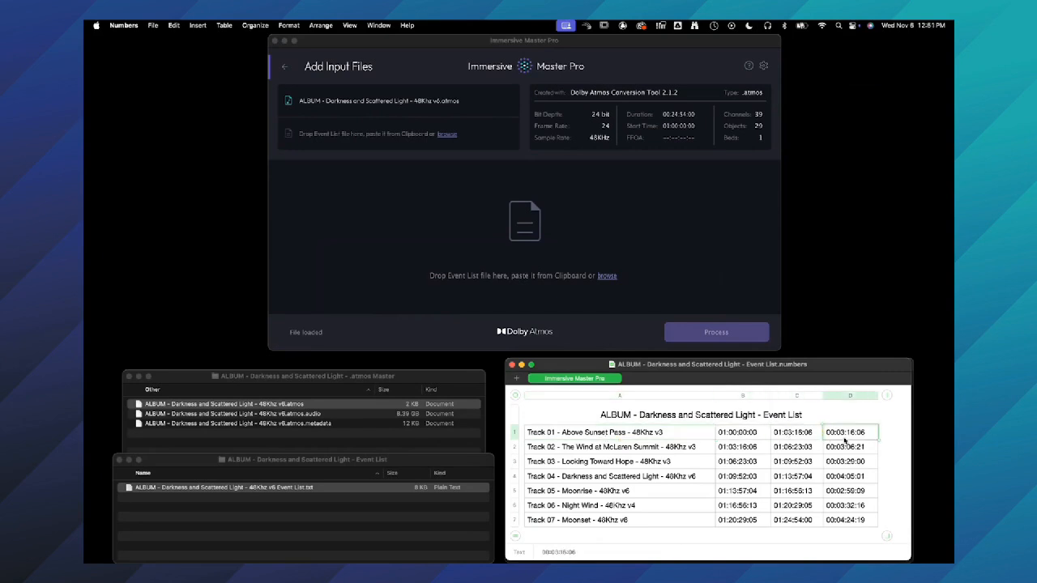
- Copy the event list table from Track 01's name through Track 07's duration and paste it into Immersive Master Pro as the event list
click(608, 435)
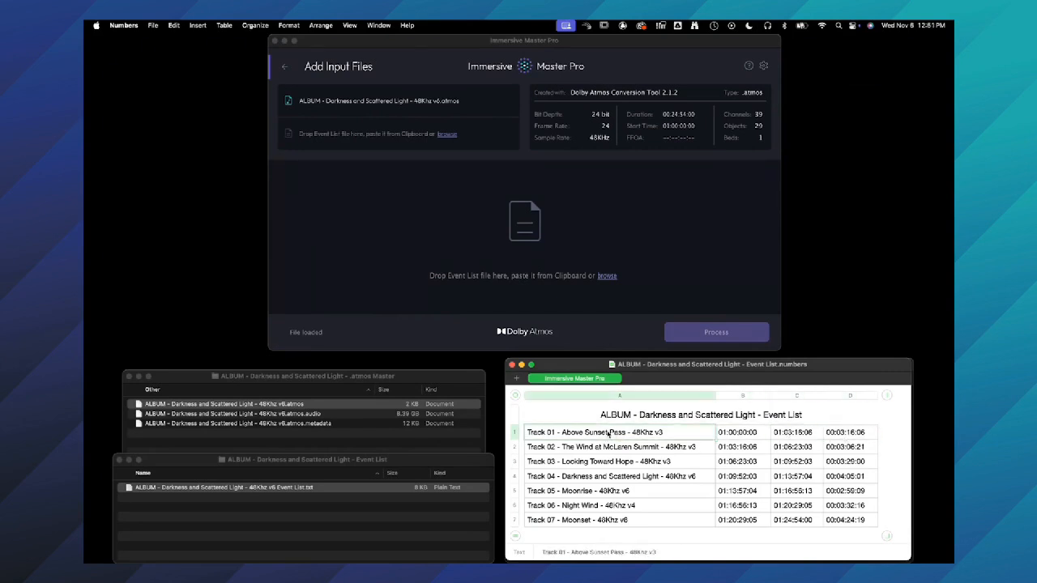
shift+click(834, 525)
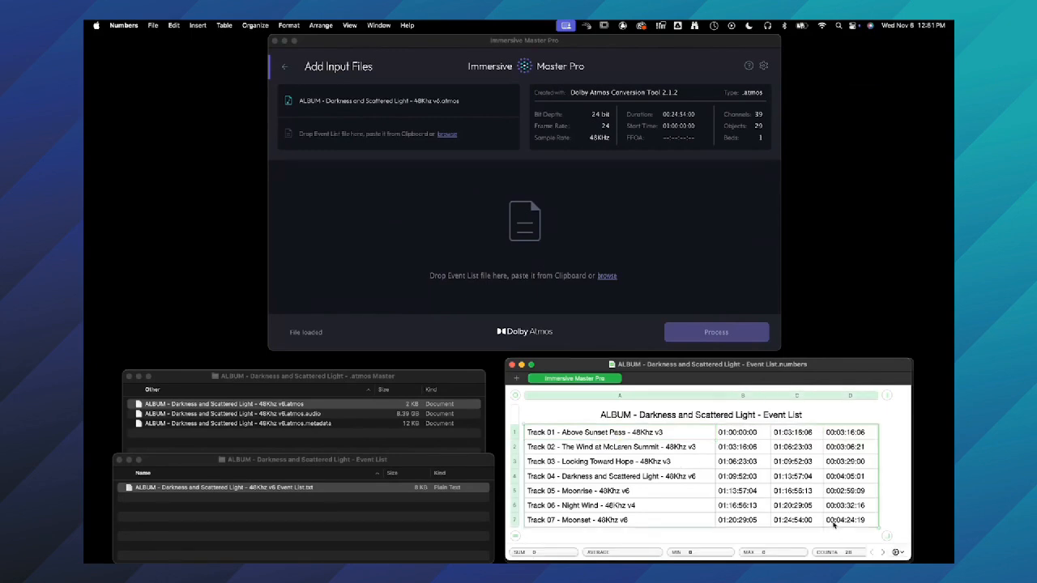
click(504, 283)
key(super+v)
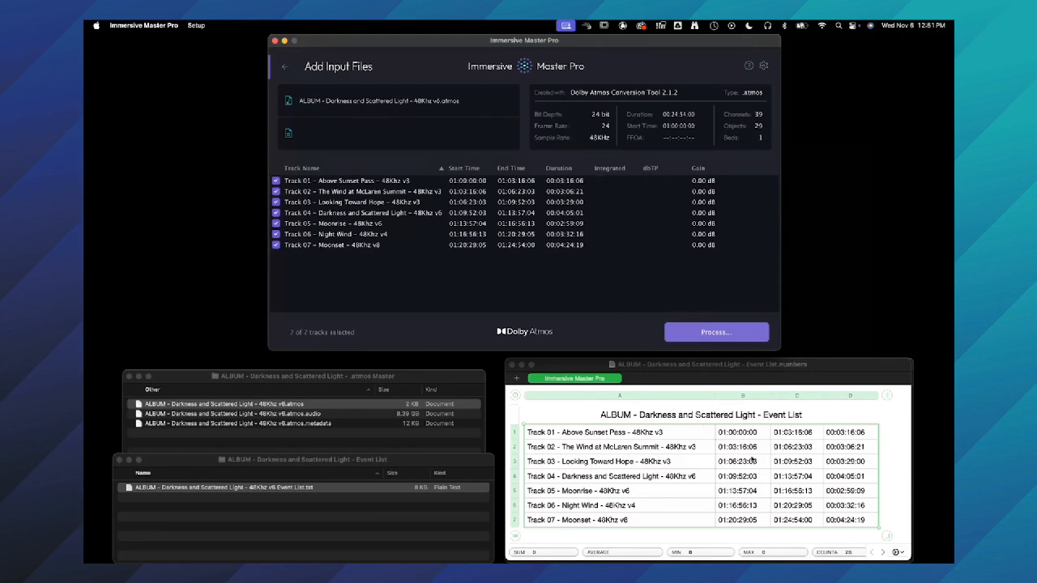
- Switch back to Numbers and select Track 04's start time cell in the event list
click(738, 468)
click(738, 473)
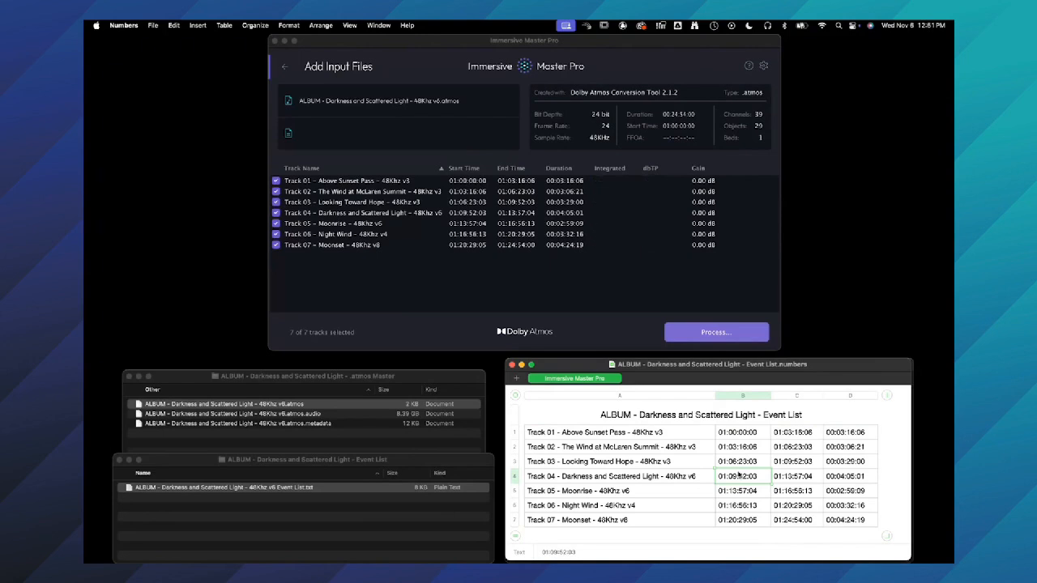
- Examine Track 01's name, start time and end time cells in the spreadsheet and switch back to Immersive Master Pro
click(645, 433)
click(730, 425)
click(738, 435)
click(795, 436)
click(574, 282)
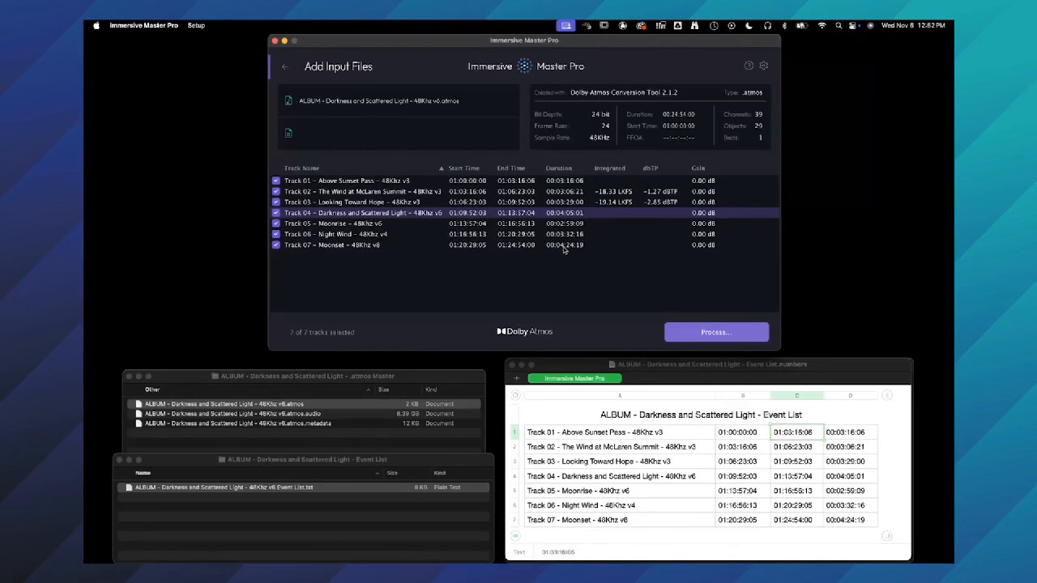
- Set the end time of Track 03 in the track list to 01:10:52:03
click(569, 245)
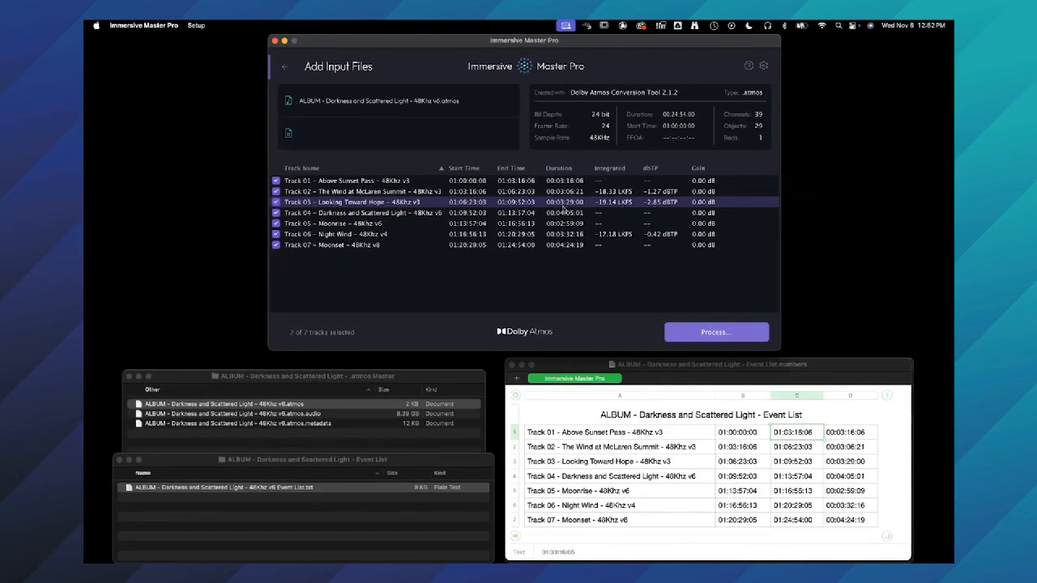
double_click(522, 202)
key(Return)
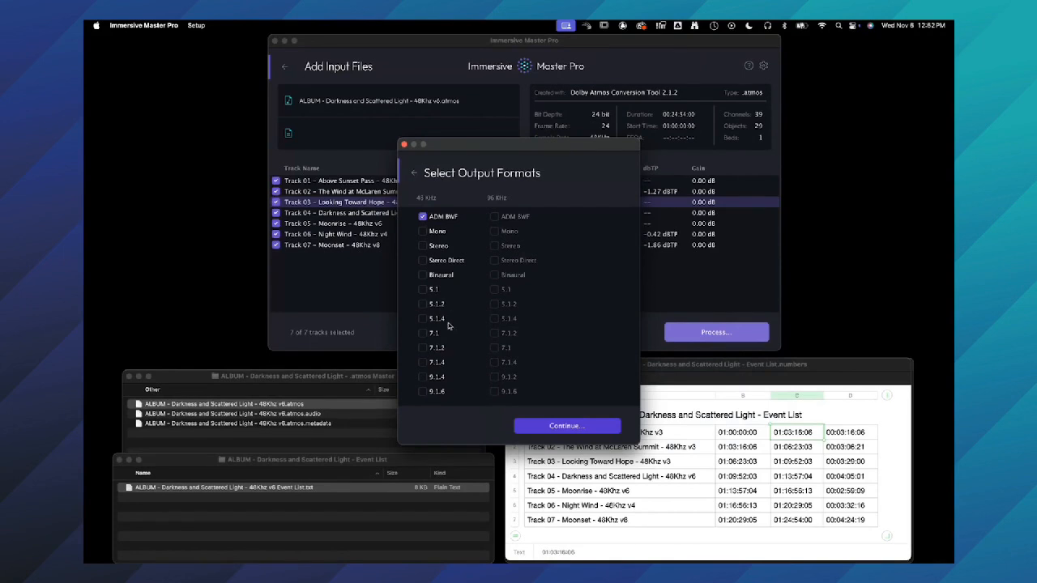
- Add 48 kHz Stereo Direct and Binaural to the ADM BWF output and start processing the tracks into the 241102 folder
click(445, 262)
click(442, 276)
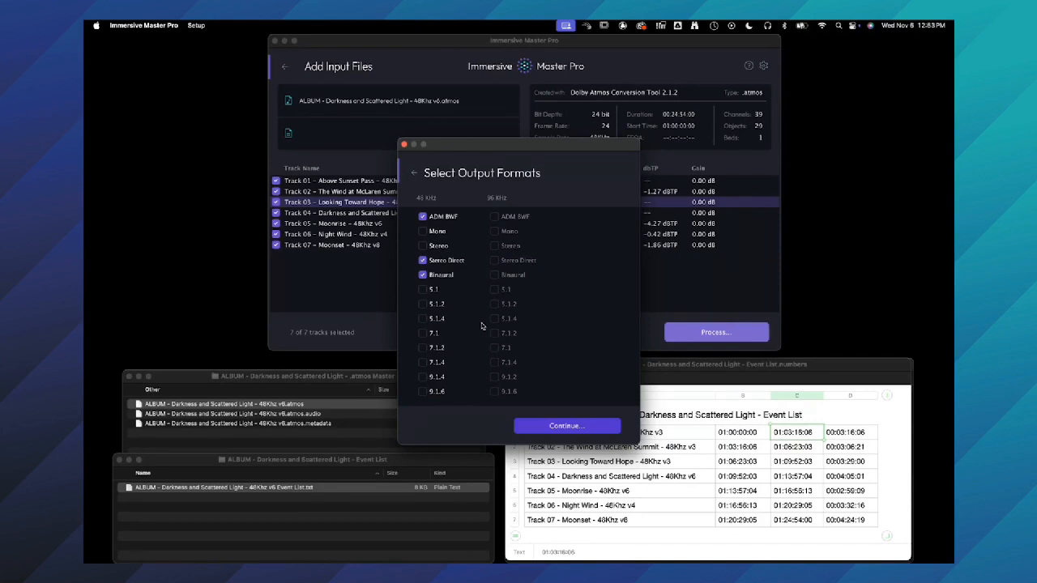
click(567, 426)
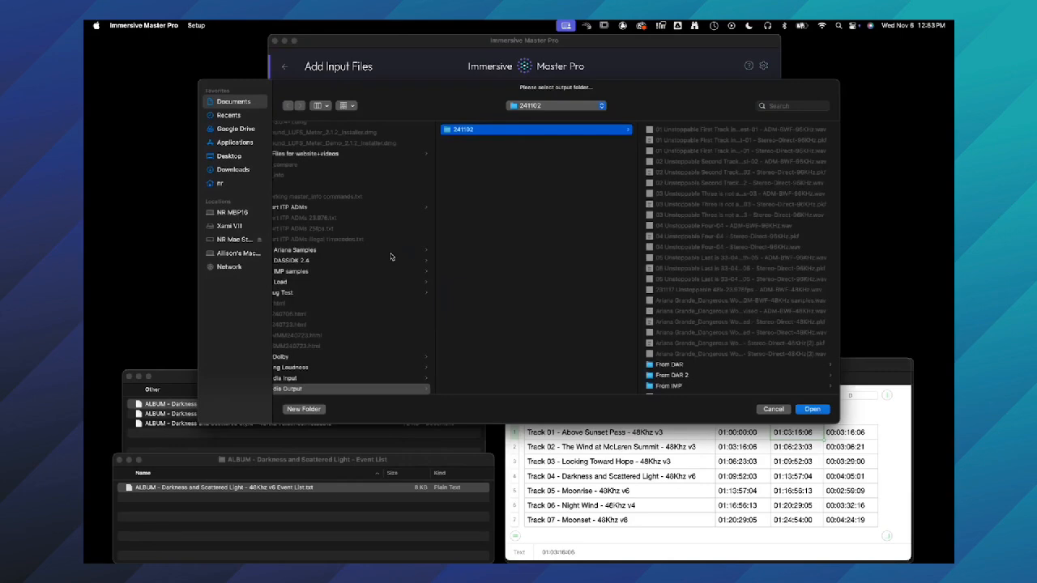
key(Return)
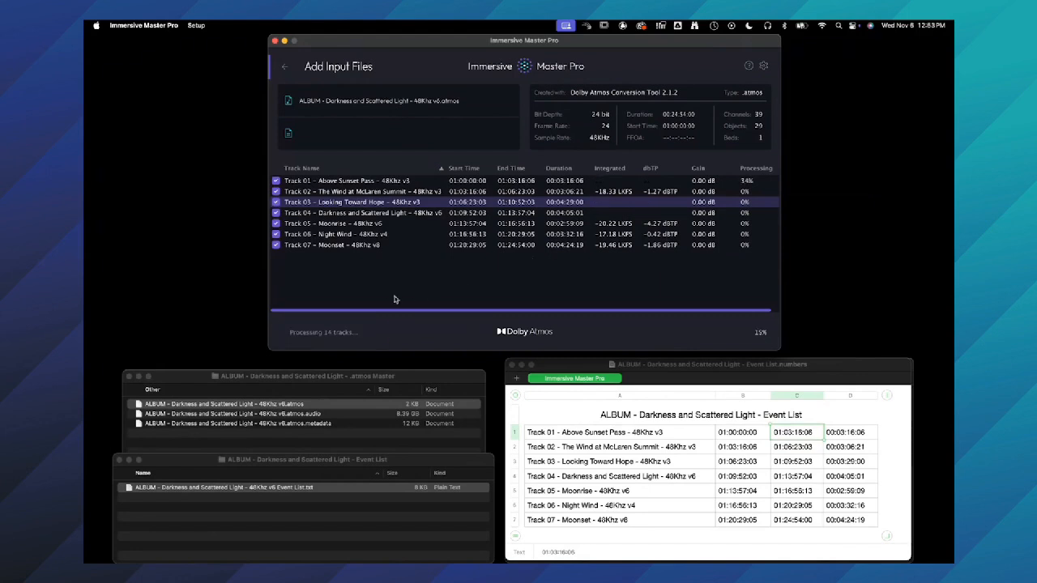
mouse_move(347, 333)
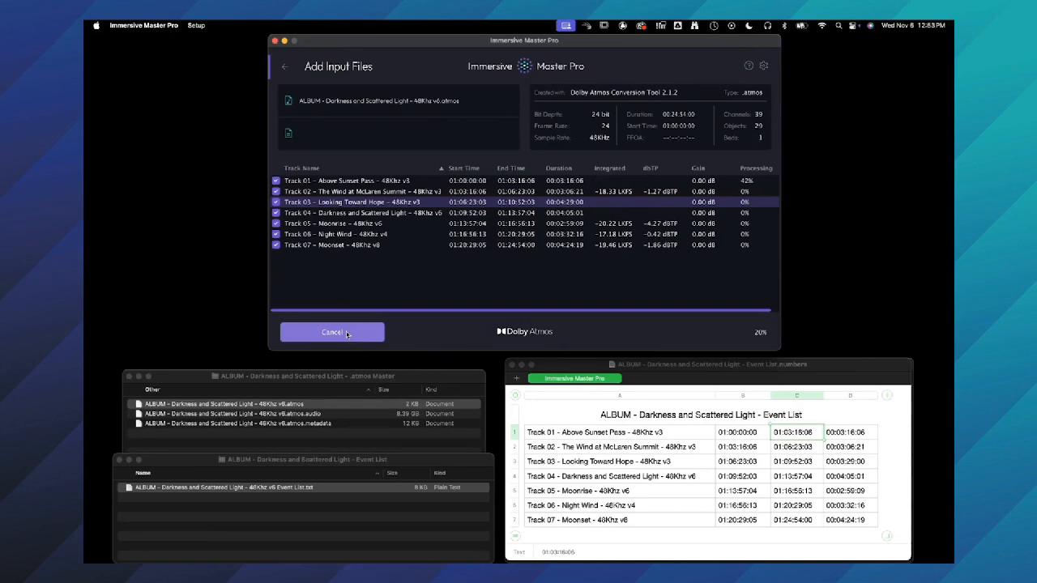